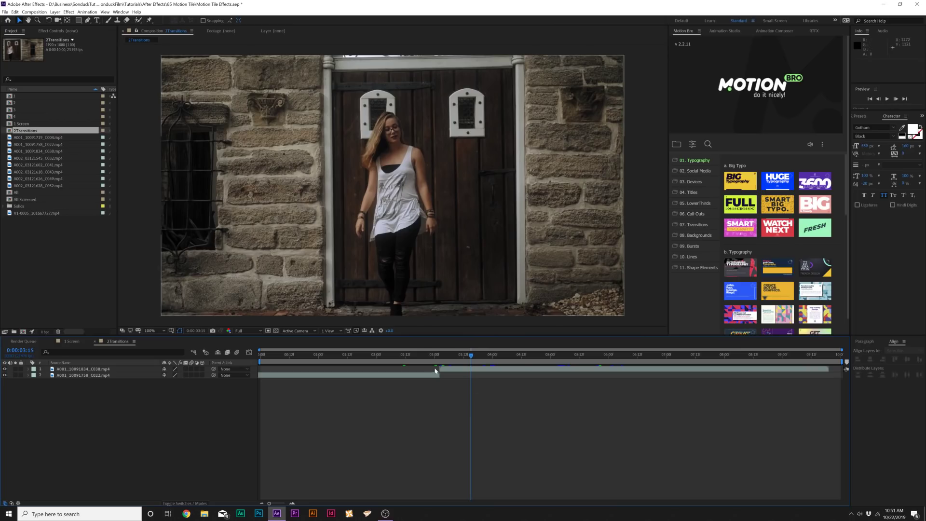
Set the current time to 0:00:03:01 at the cut and select the A001_10091758_C022.mp4 clip layer.
drag(436, 358, 438, 358)
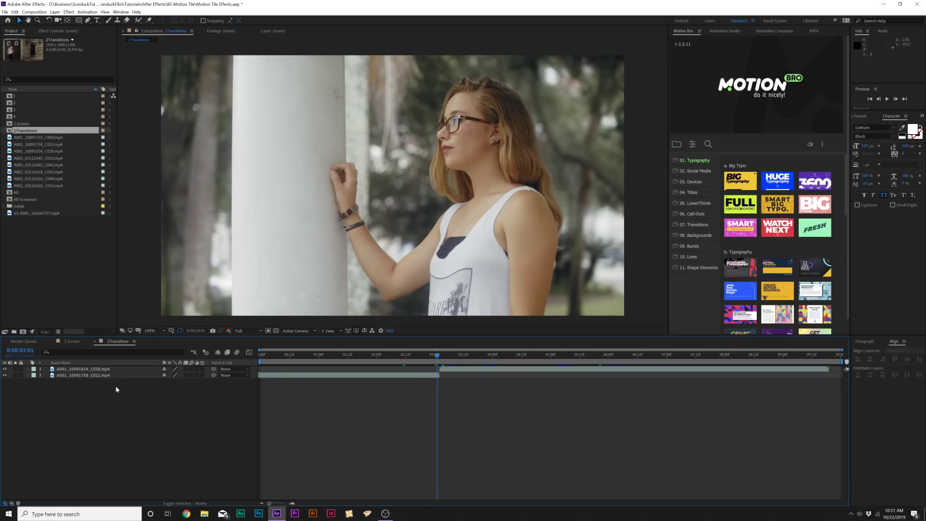
click(96, 376)
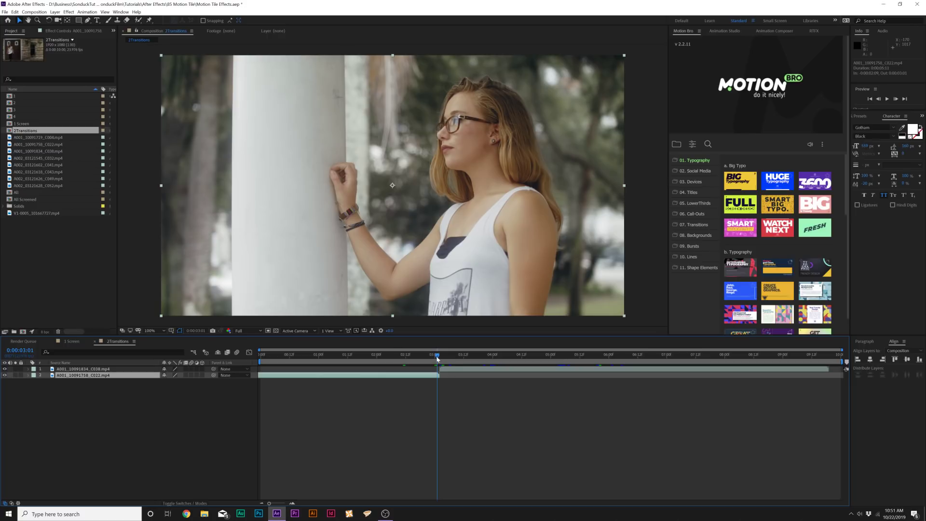
click(95, 396)
Add a new adjustment layer above both clips.
click(55, 11)
mouse_move(145, 20)
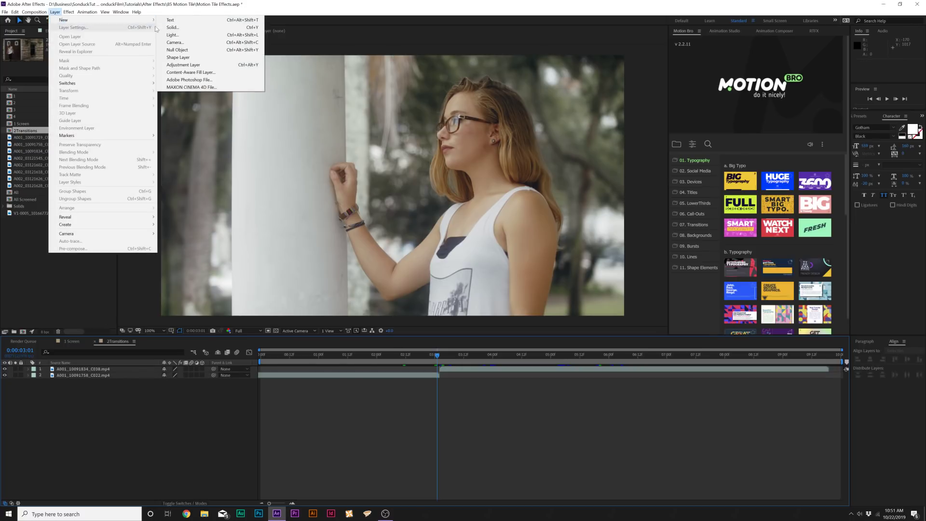
click(199, 64)
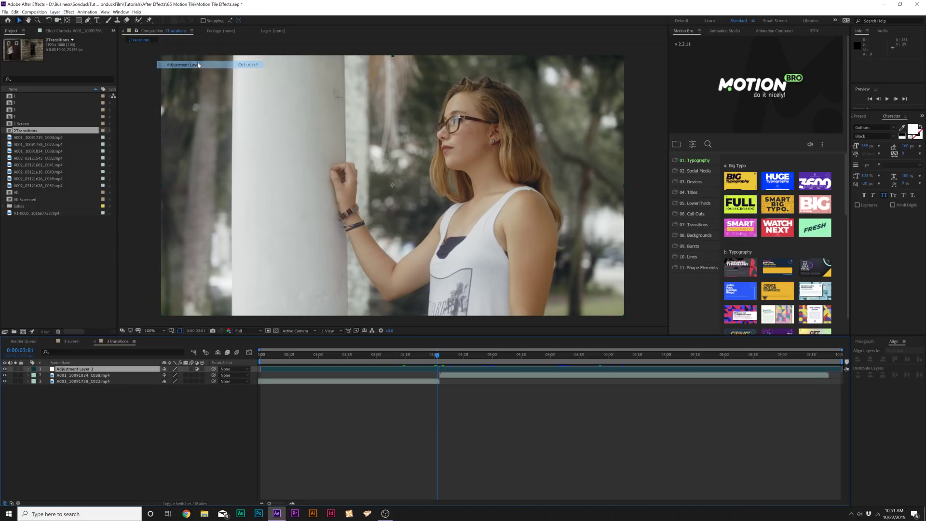
Apply Stylize > Motion Tile to the adjustment layer and return to 0:00:02:13.
click(69, 12)
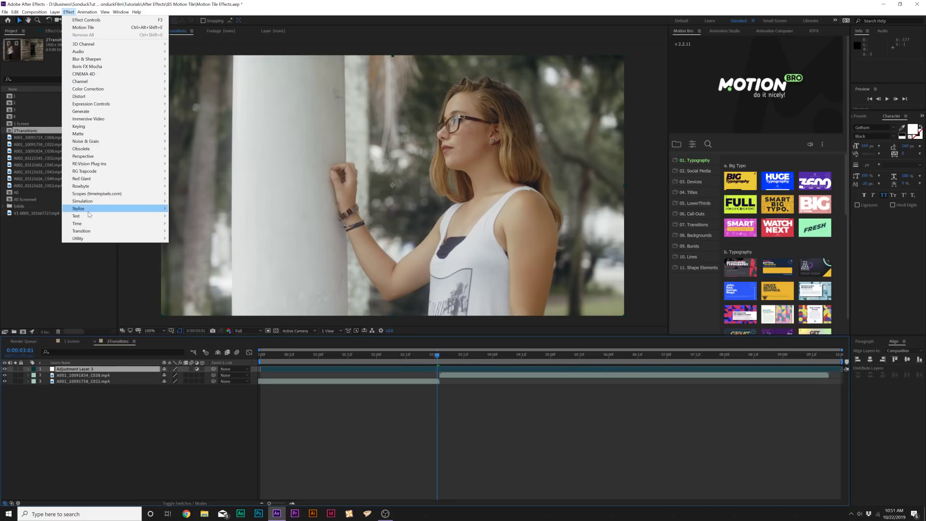
mouse_move(88, 213)
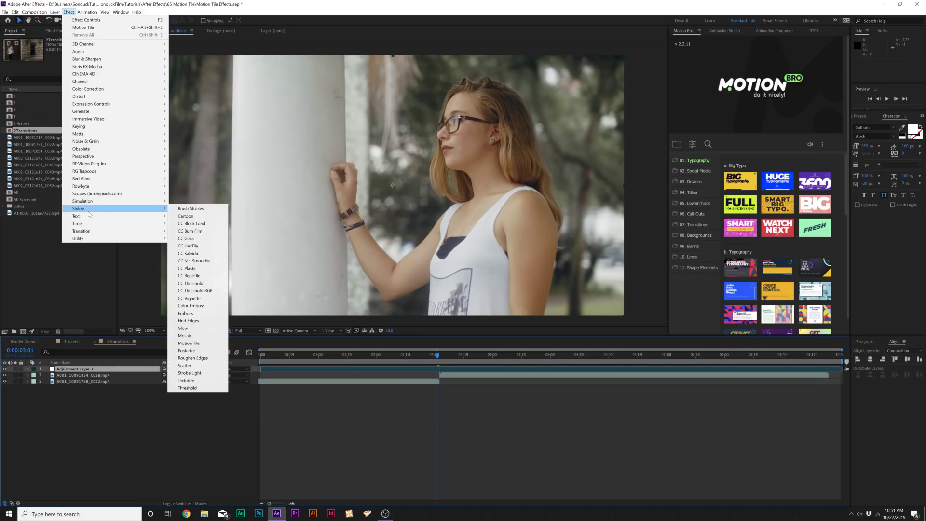
click(189, 343)
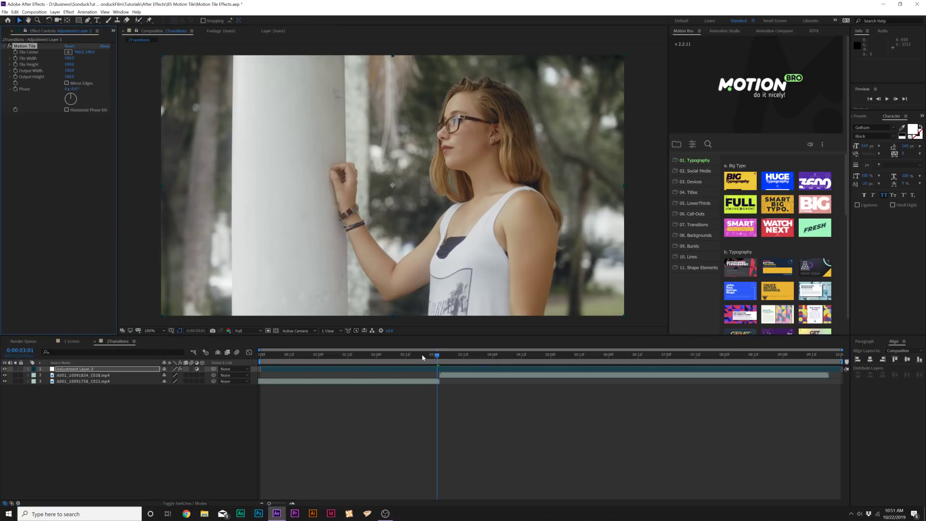
drag(422, 357, 404, 358)
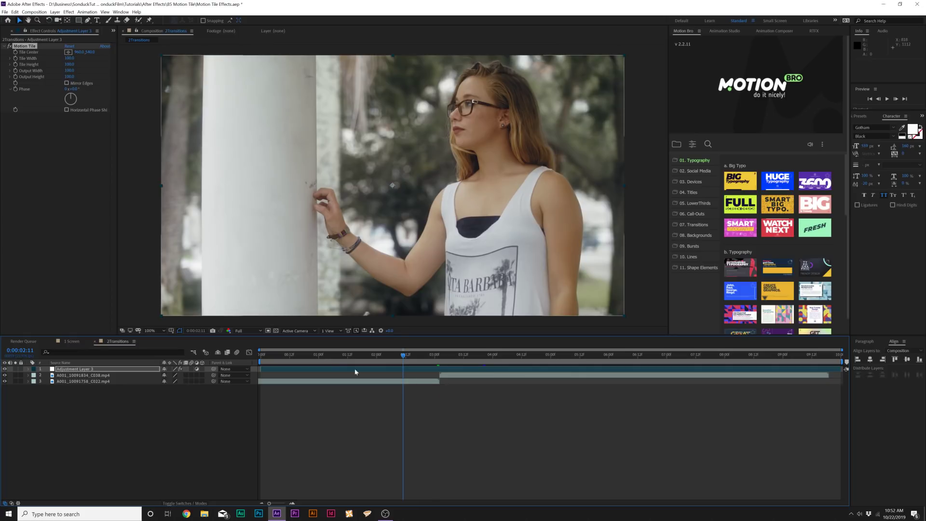
Keyframe Tile Center at 0:00:02:13, then past the cut raise Tile Center X to about 10556.
click(15, 52)
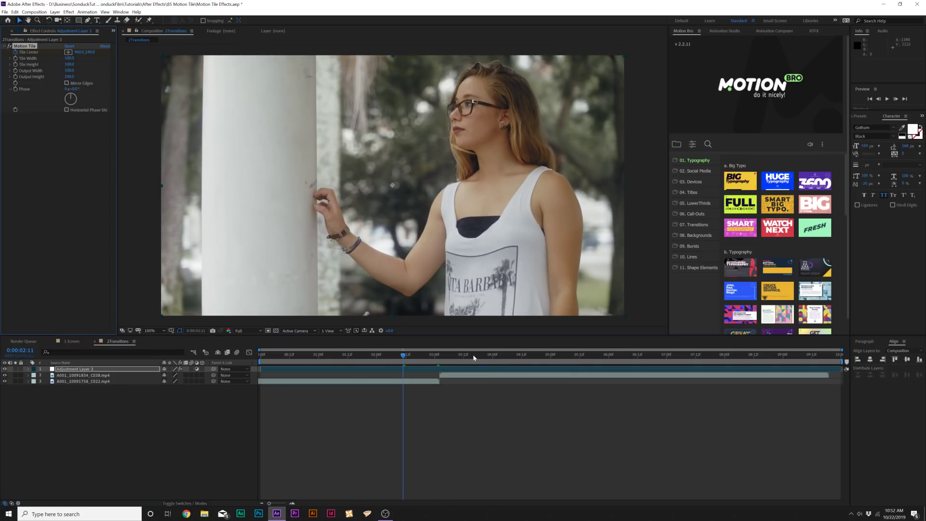
drag(474, 358, 493, 358)
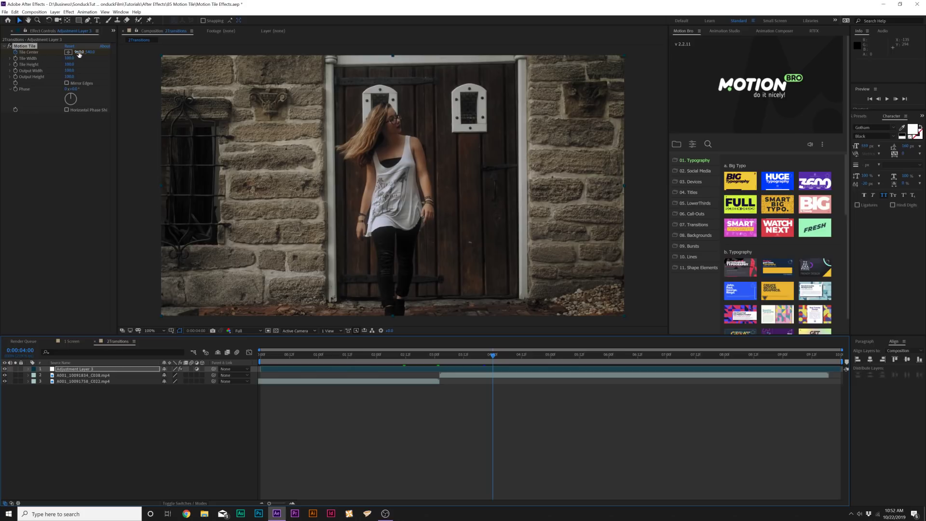
drag(77, 52, 216, 69)
drag(82, 55, 534, 121)
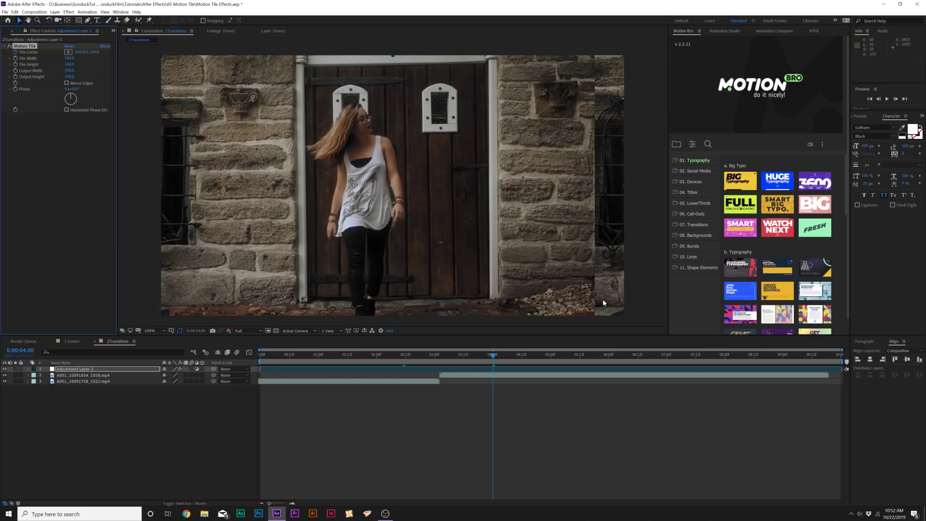
drag(79, 55, 132, 61)
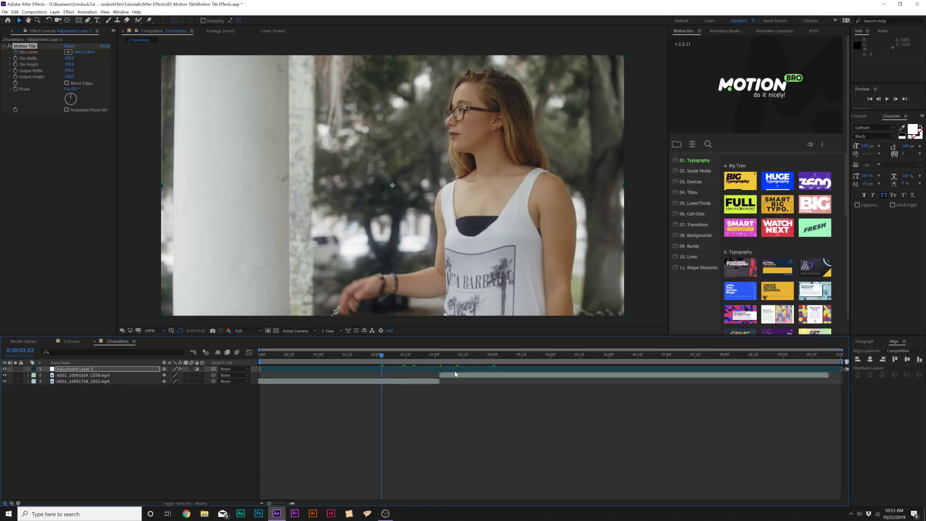
Reveal and select the Tile Center keyframes, start the work area here, and preview.
key(u)
drag(501, 379, 371, 388)
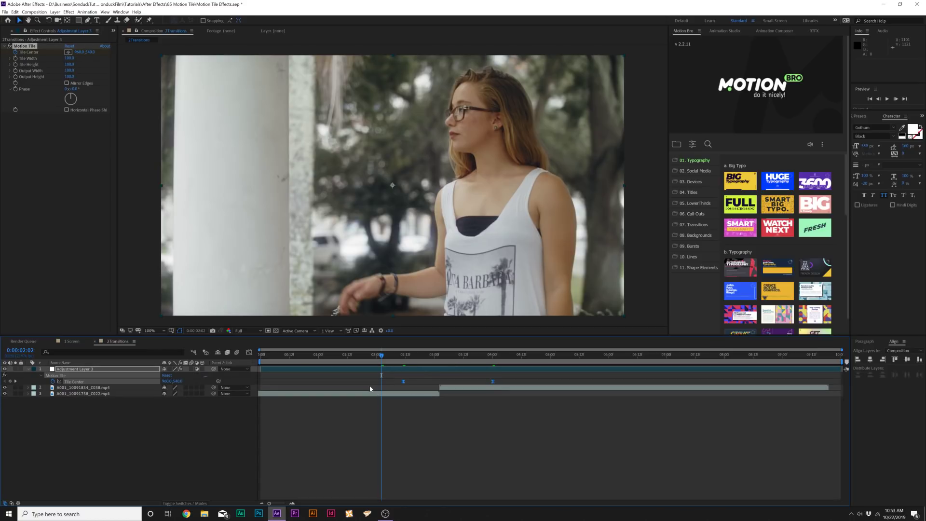
key(b)
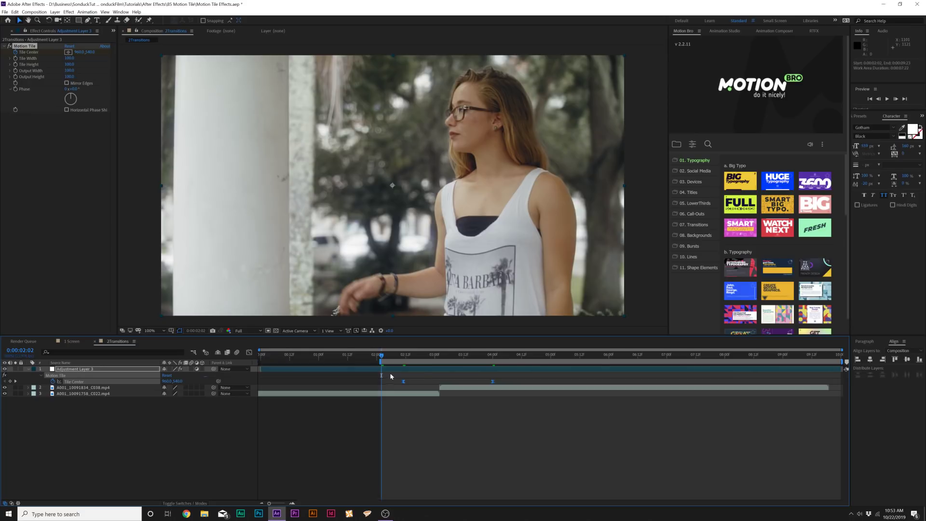
key(space)
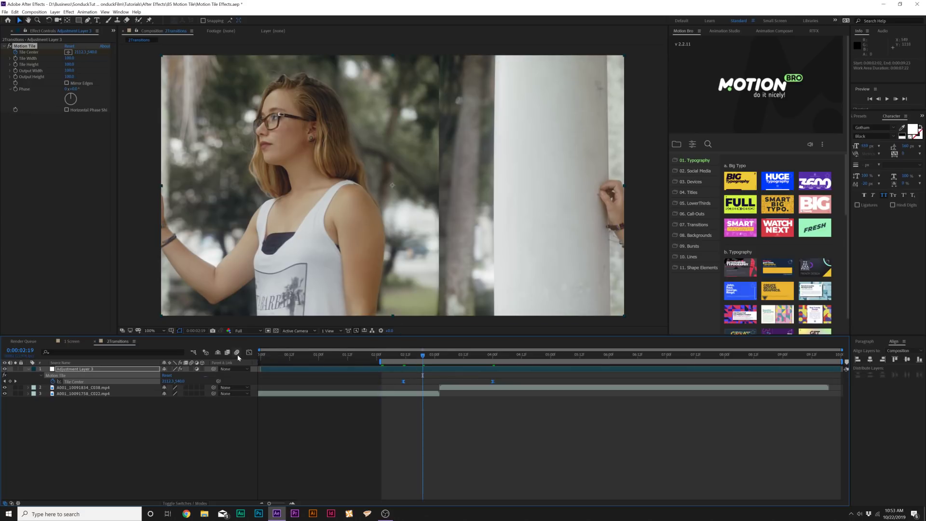
Enable comp and adjustment-layer motion blur, end the work area, and preview the blurred transition.
click(237, 353)
click(191, 369)
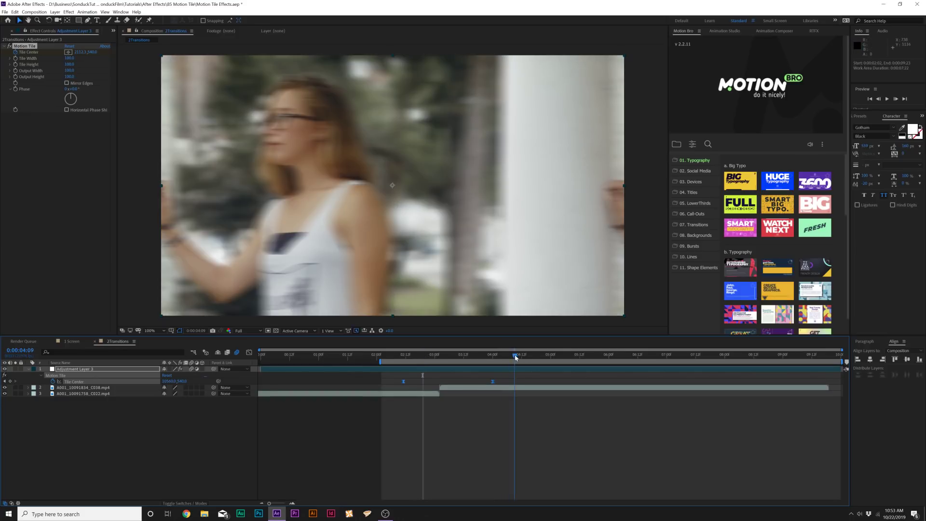
key(n)
key(space)
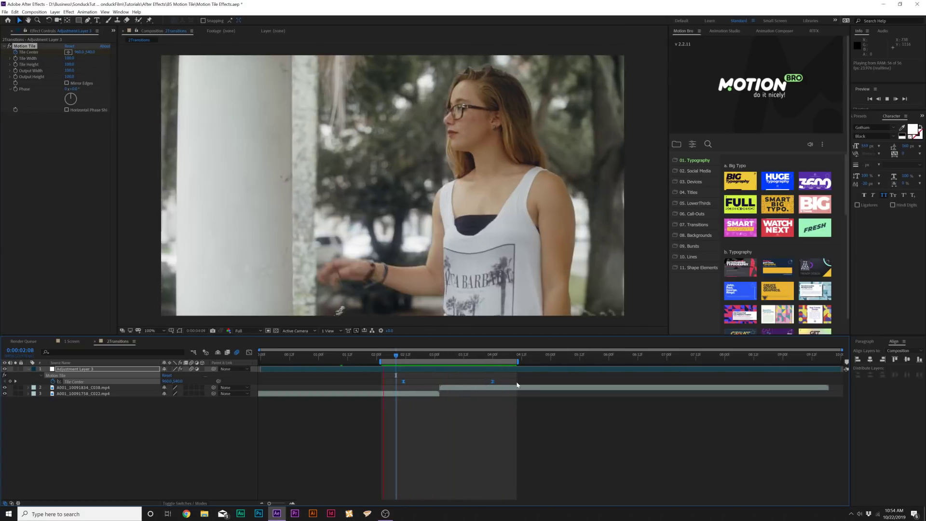
key(space)
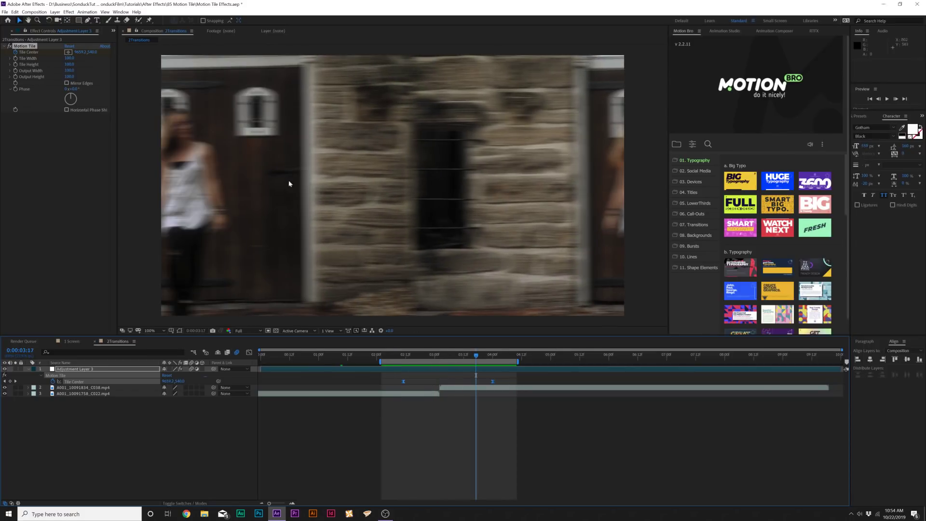
Turn off motion blur display and try a vertical Tile Center shift, then undo it.
click(237, 353)
drag(92, 53, 832, 194)
key(ctrl+z)
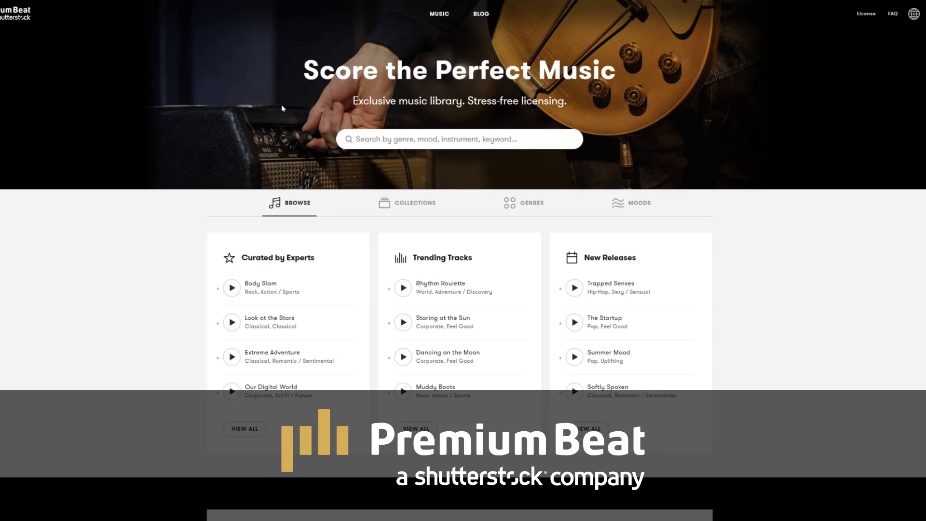
Filter the PremiumBeat library to the Action / Sports mood and expand the BPM filter.
scroll(254, 123, down, 5)
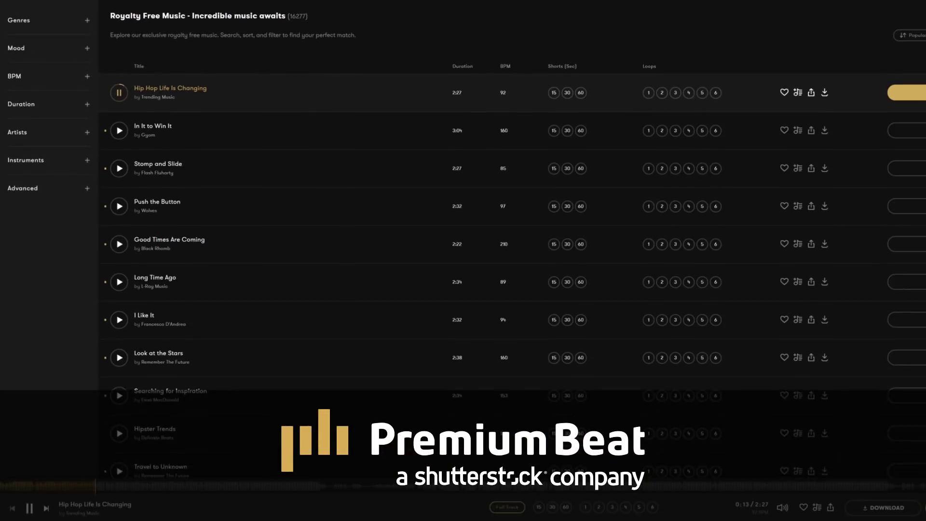
scroll(511, 242, down, 3)
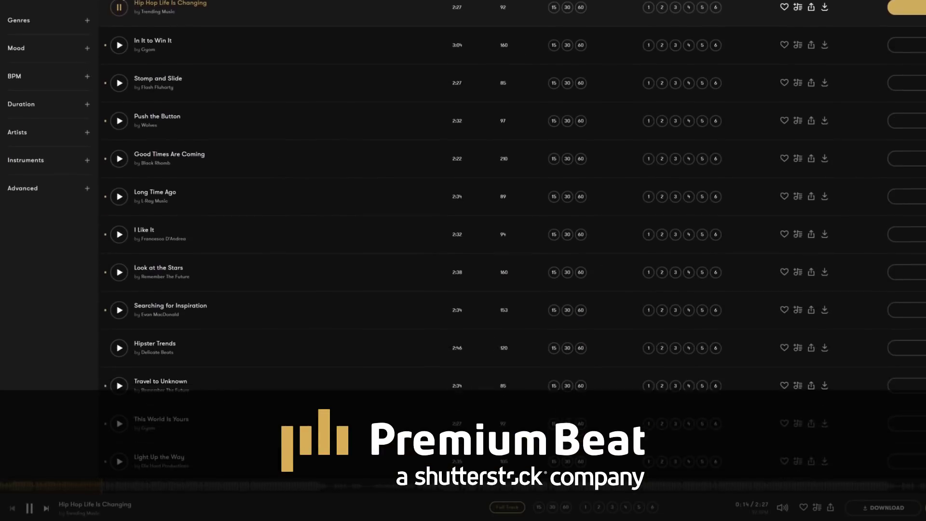
scroll(512, 242, down, 4)
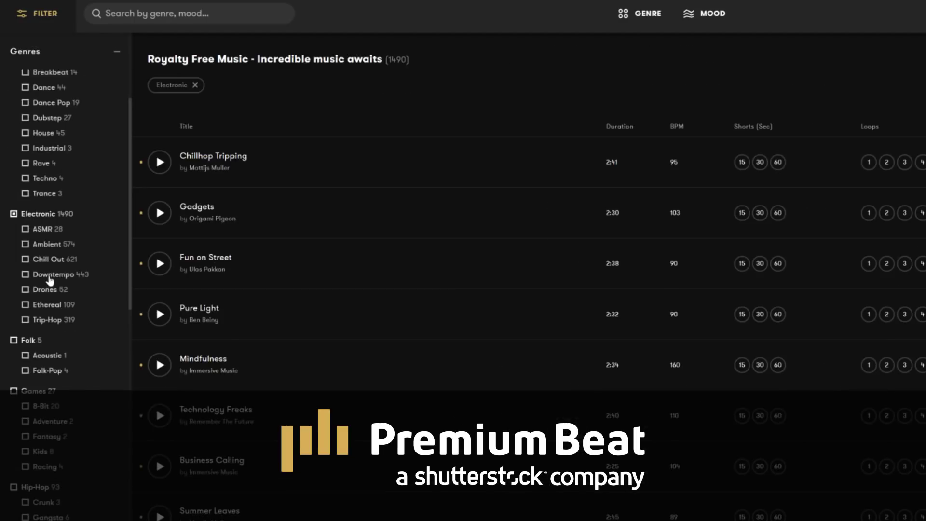
scroll(45, 285, down, 5)
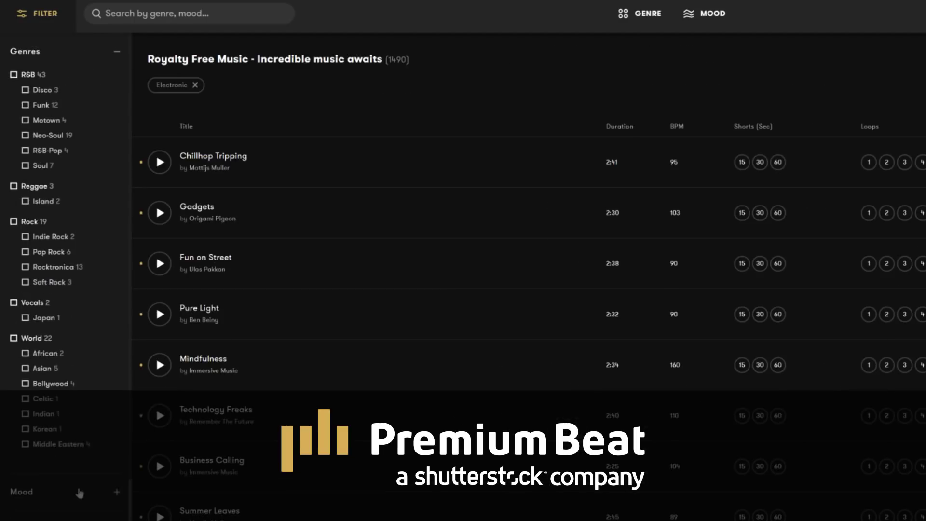
click(77, 492)
scroll(57, 290, up, 3)
click(49, 202)
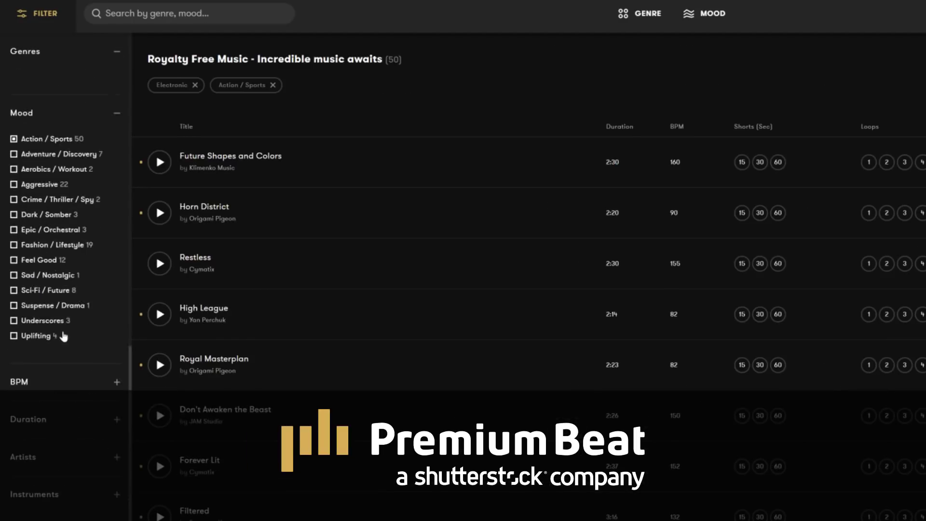
click(66, 395)
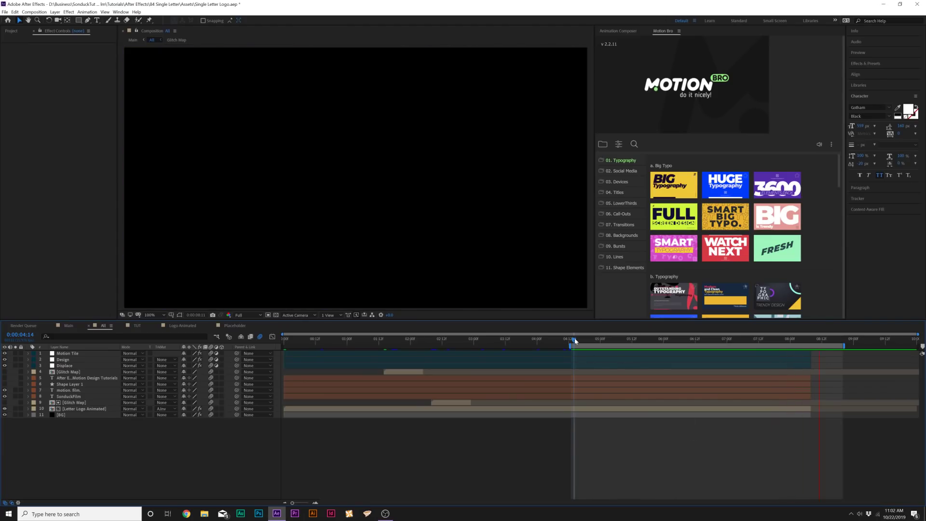
Preview the S logo slide in the All composition and inspect the Motion Tile layer's effects.
click(575, 341)
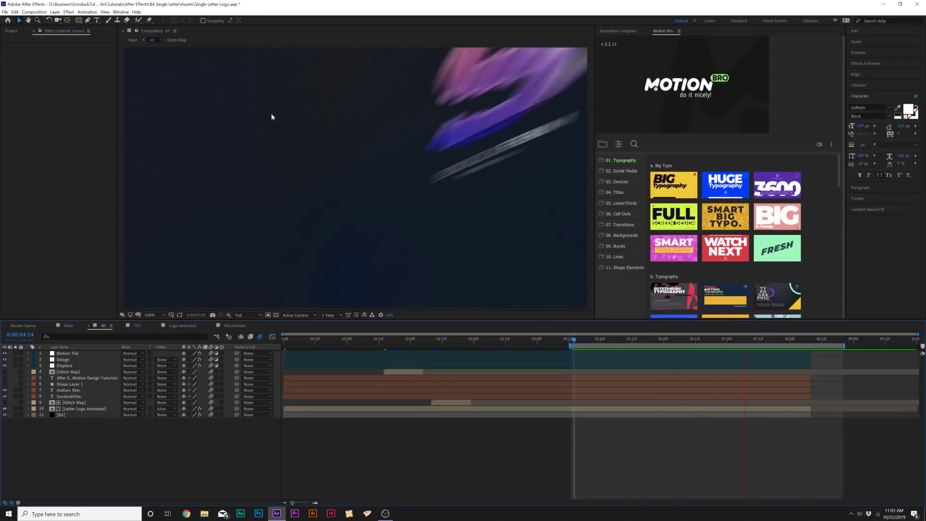
click(68, 353)
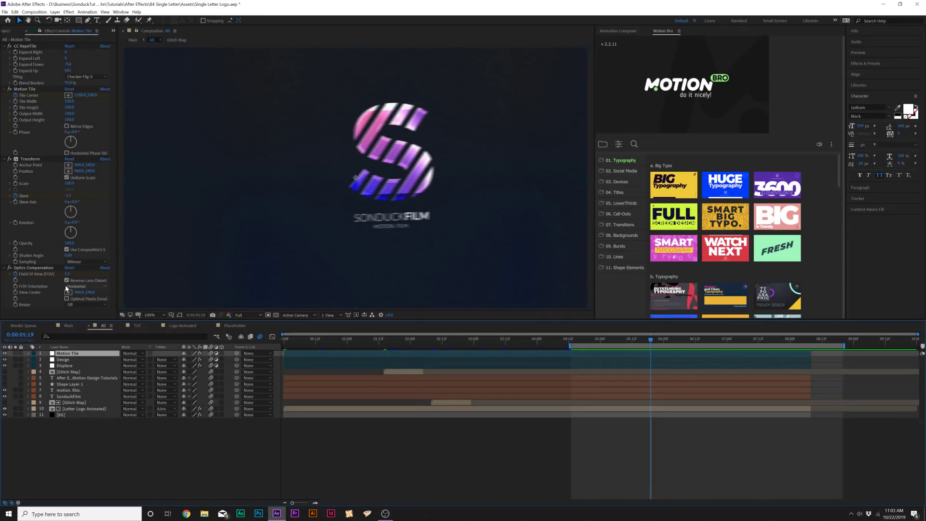
click(121, 470)
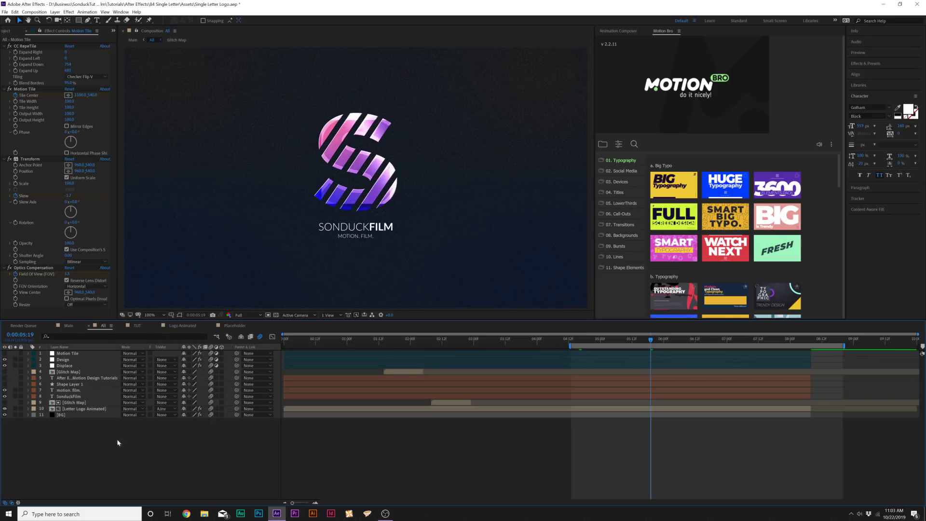
Add a Motion Effects adjustment layer and apply Motion Tile to it.
click(55, 12)
mouse_move(111, 20)
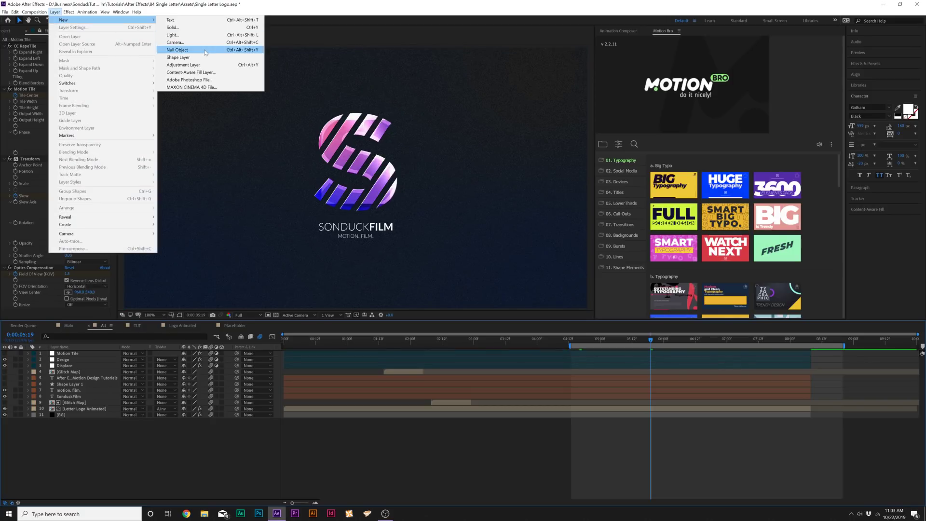
click(200, 65)
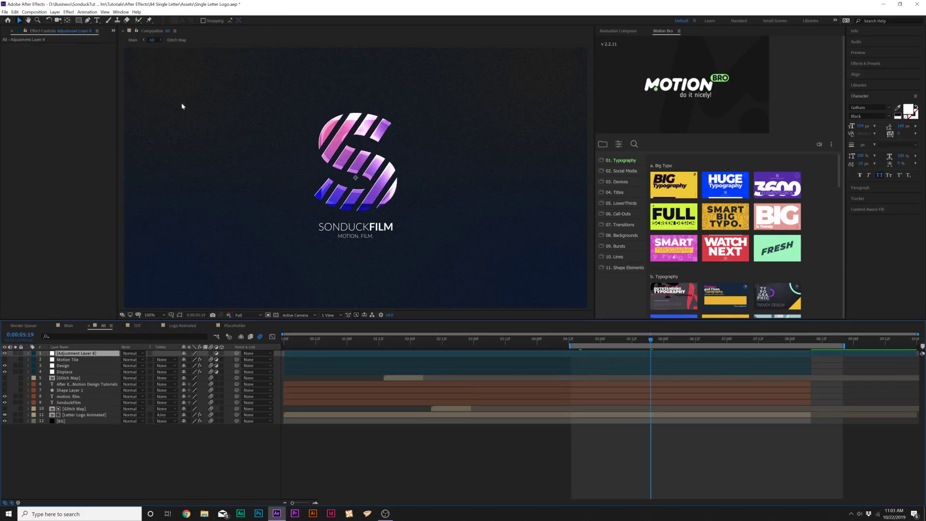
click(69, 12)
mouse_move(116, 209)
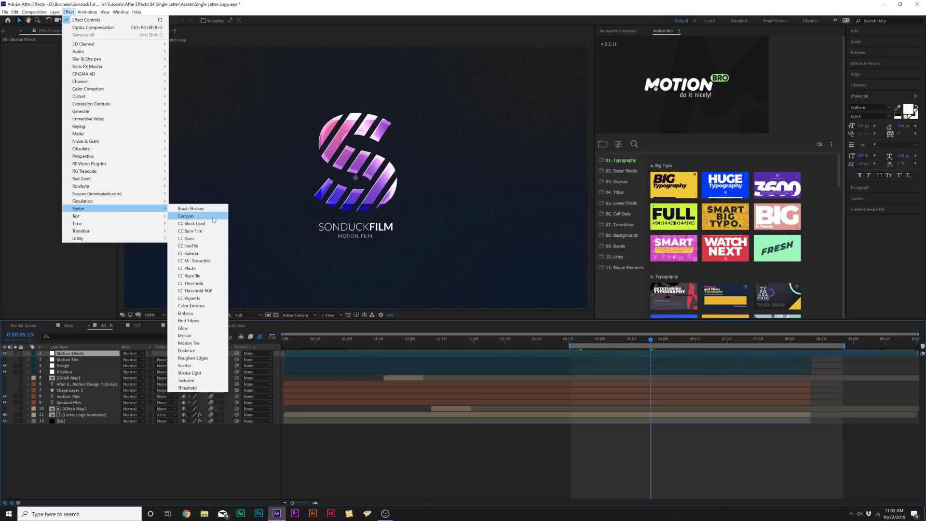
click(189, 344)
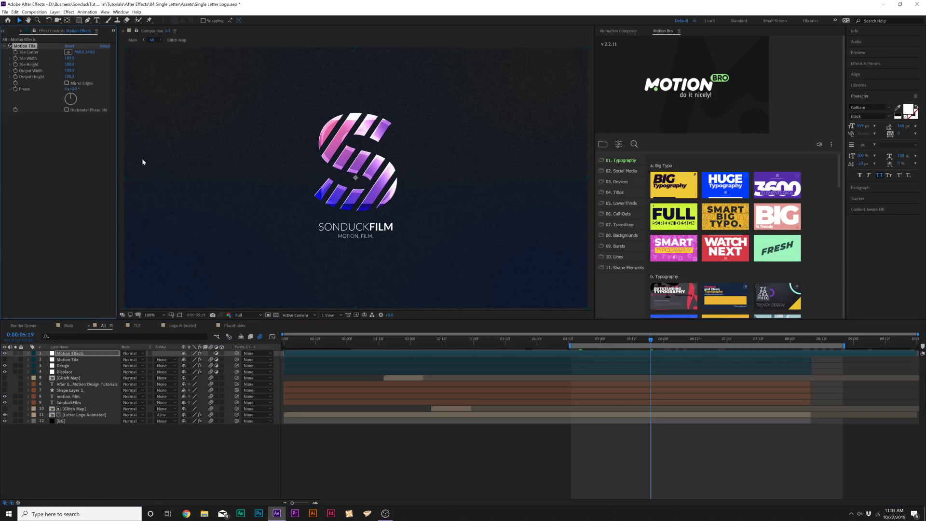
Animate Tile Center X between 0:00:05:01 and 0:00:08:07 so the logo slides right.
click(602, 338)
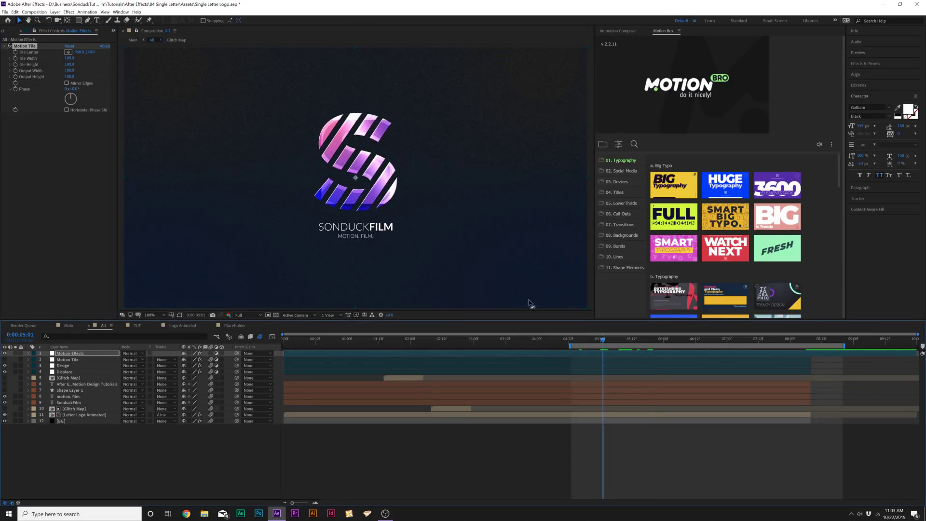
click(809, 340)
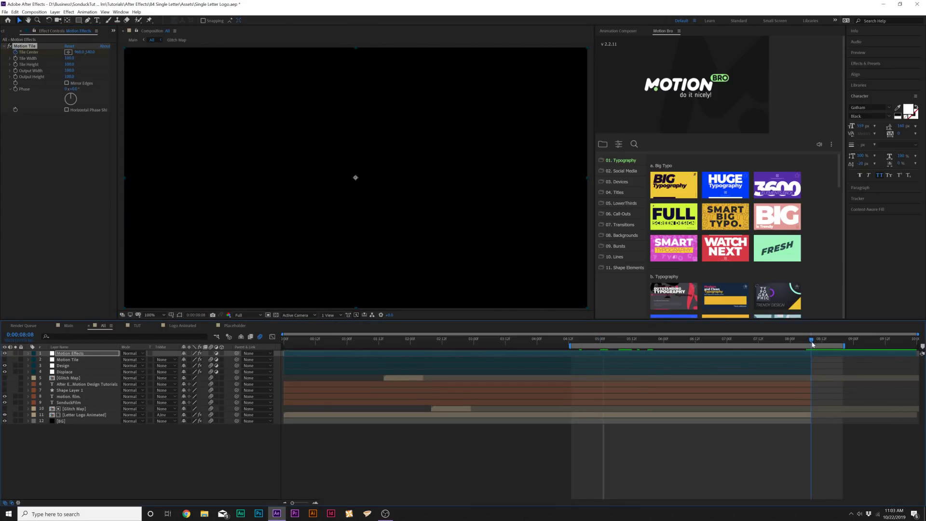
drag(83, 54, 162, 65)
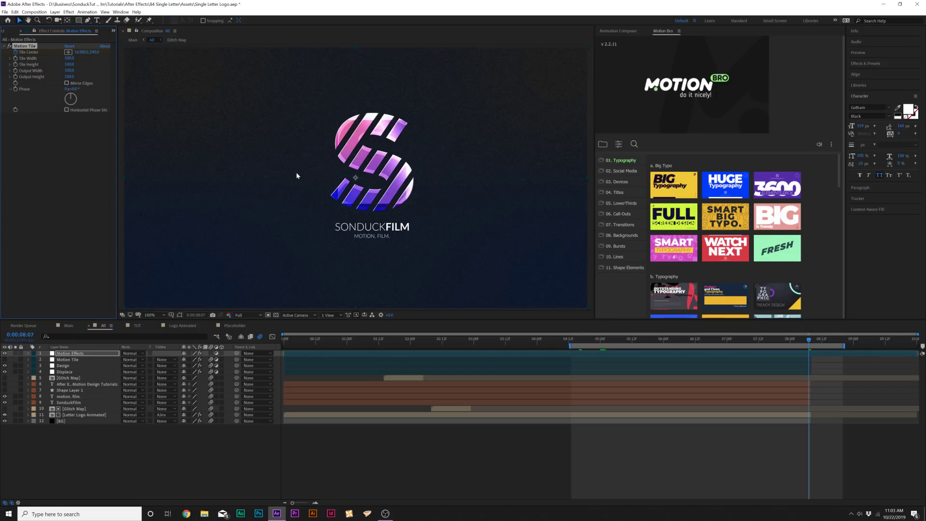
click(255, 167)
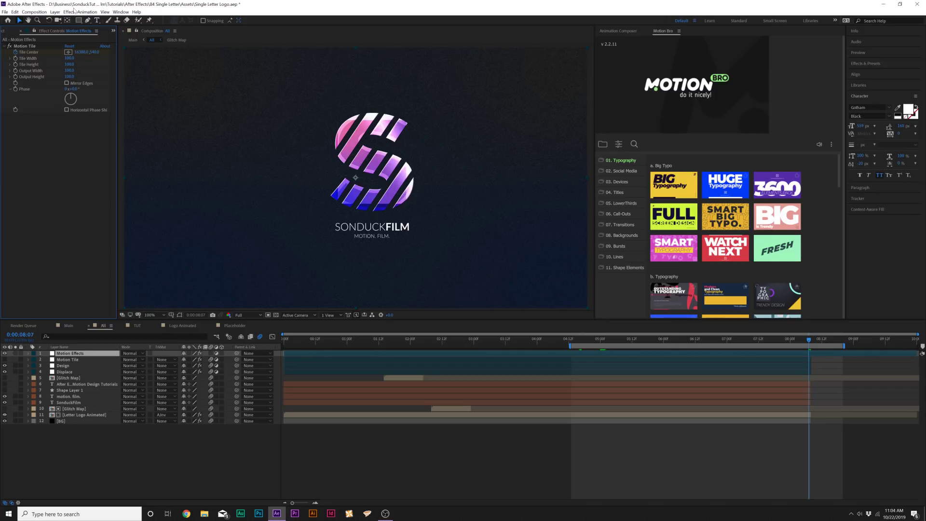
Add a Distort > Transform effect under Motion Tile on Motion Effects.
click(68, 12)
mouse_move(97, 98)
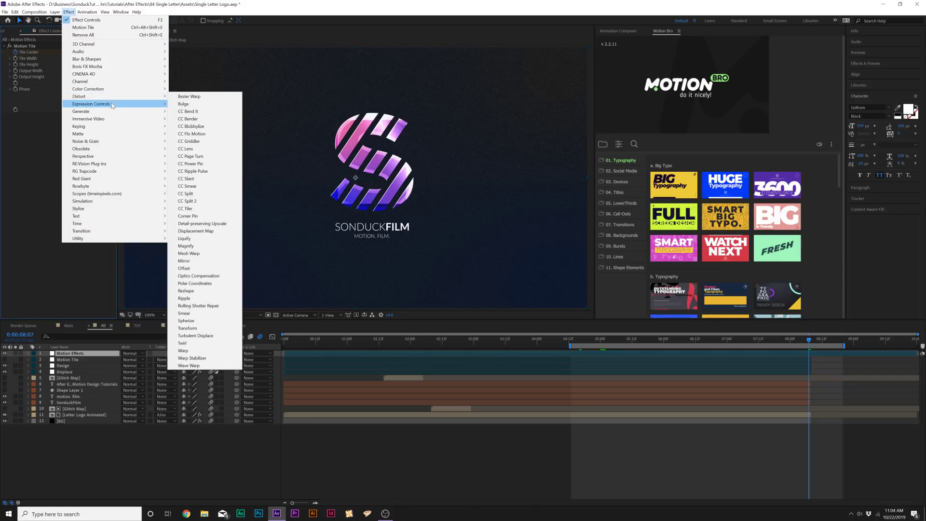
click(193, 329)
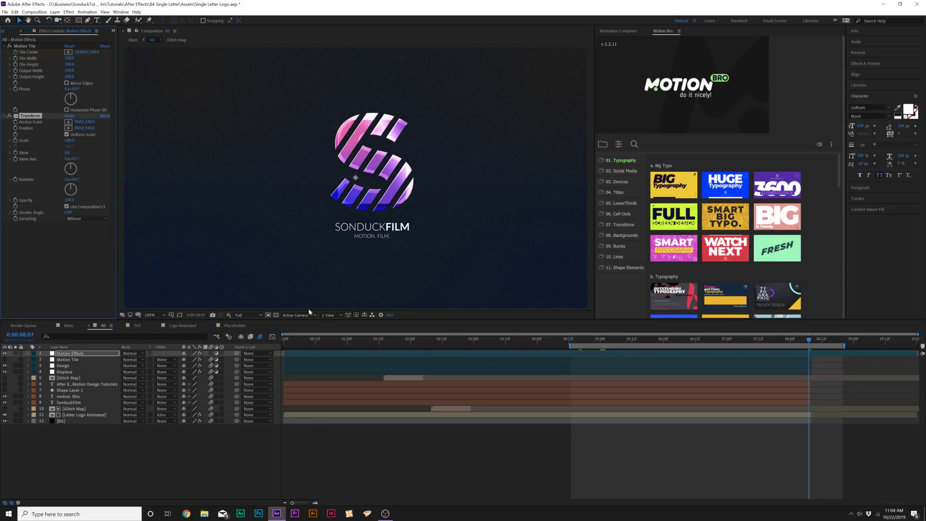
mouse_move(597, 344)
mouse_down()
mouse_move(625, 345)
mouse_move(601, 348)
mouse_up()
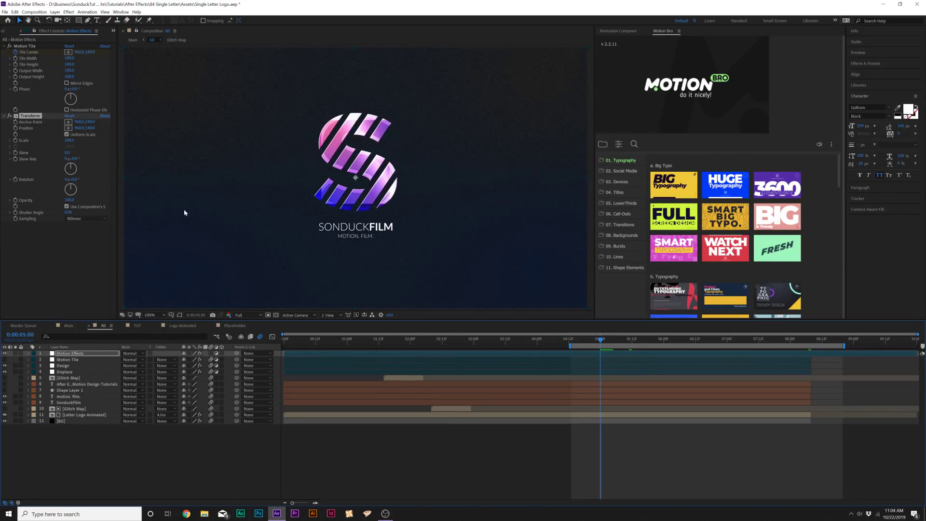
Set Transform Skew to -26 at the centred-logo frame and play back the skewed slide.
click(16, 154)
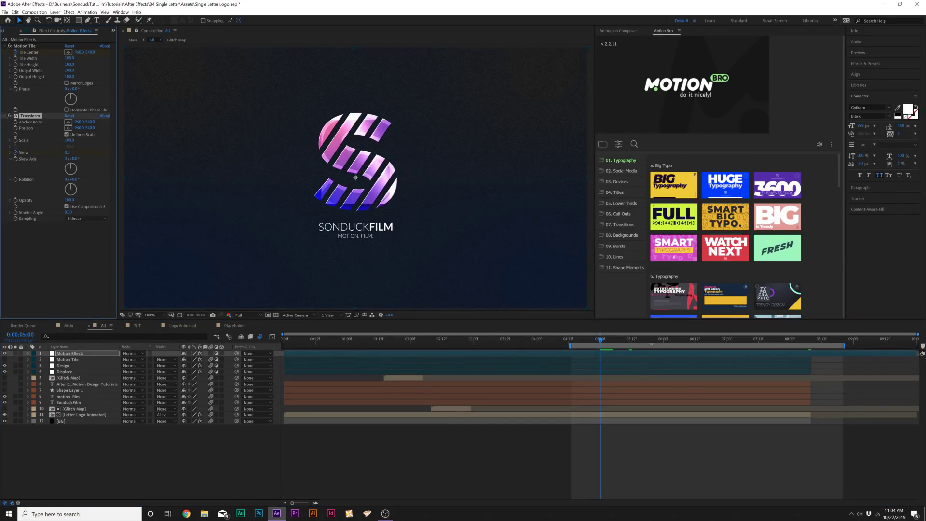
drag(658, 343, 694, 344)
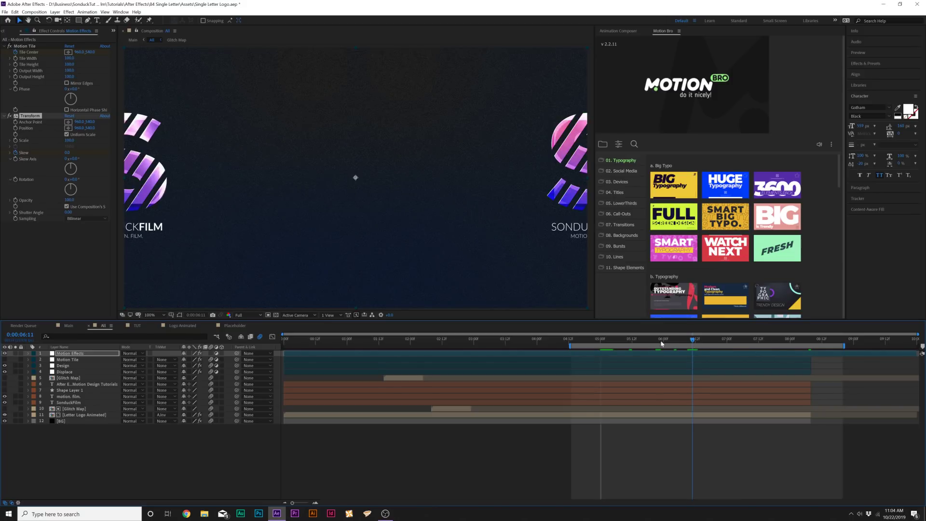
drag(693, 344, 685, 344)
drag(71, 154, 59, 152)
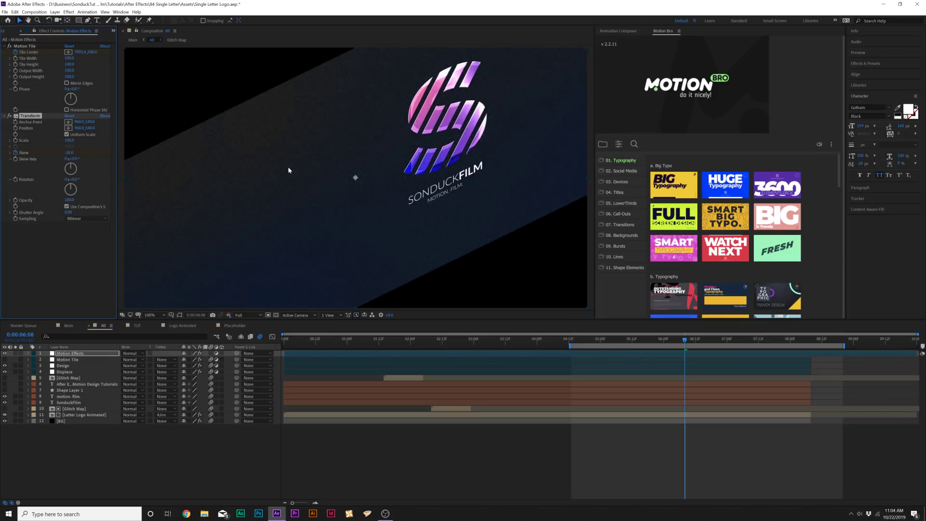
drag(674, 339, 637, 343)
key(space)
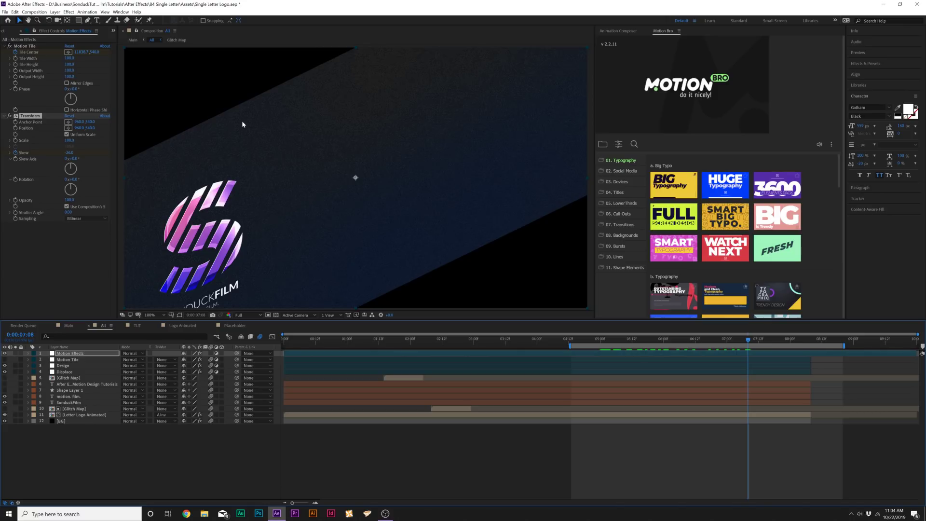
Add CC RepeTile to Motion Effects and check empty areas with the transparency grid.
click(71, 12)
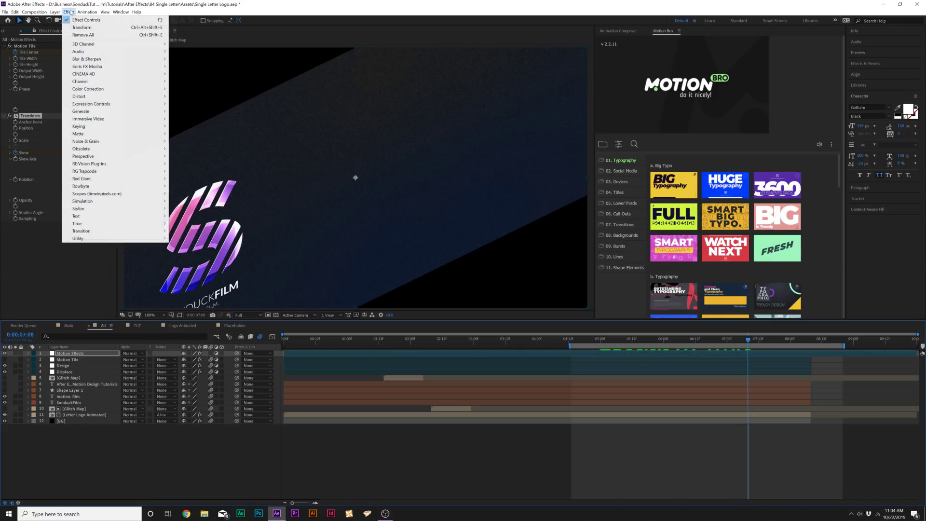
mouse_move(99, 210)
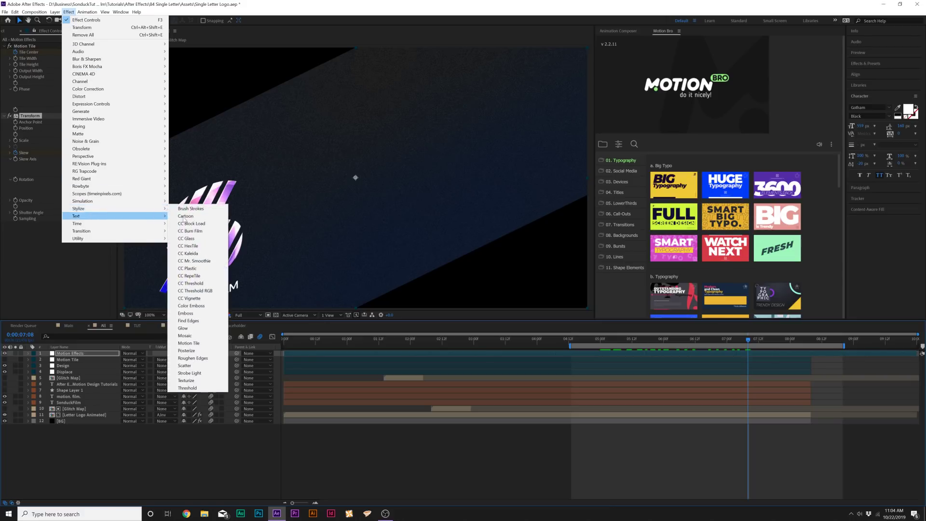
click(192, 276)
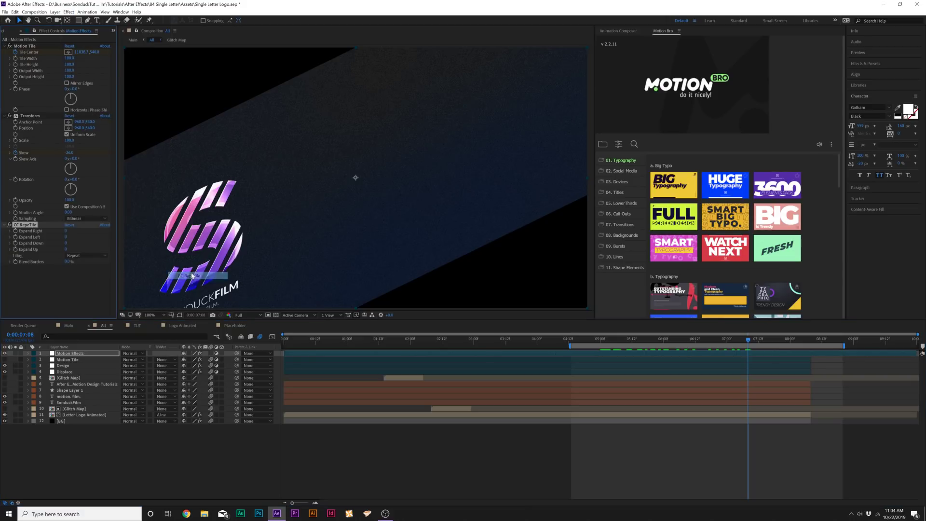
click(276, 315)
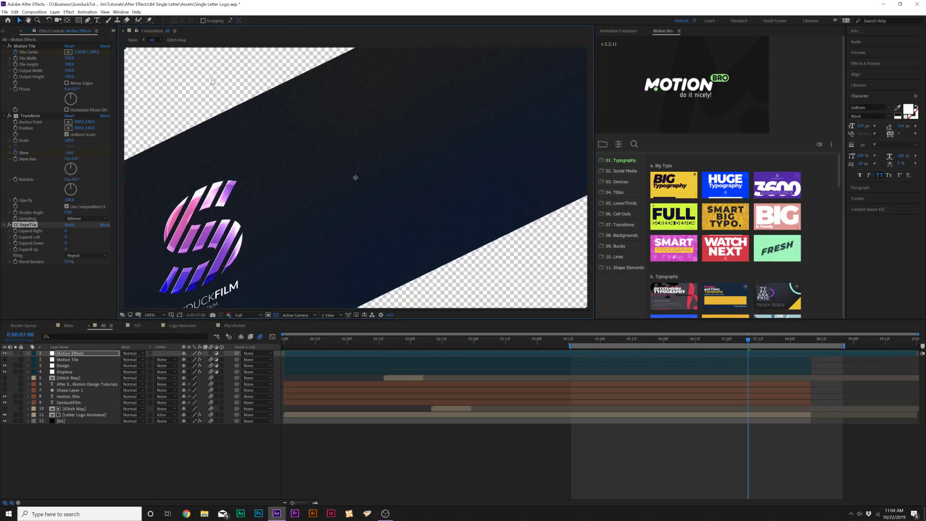
click(276, 315)
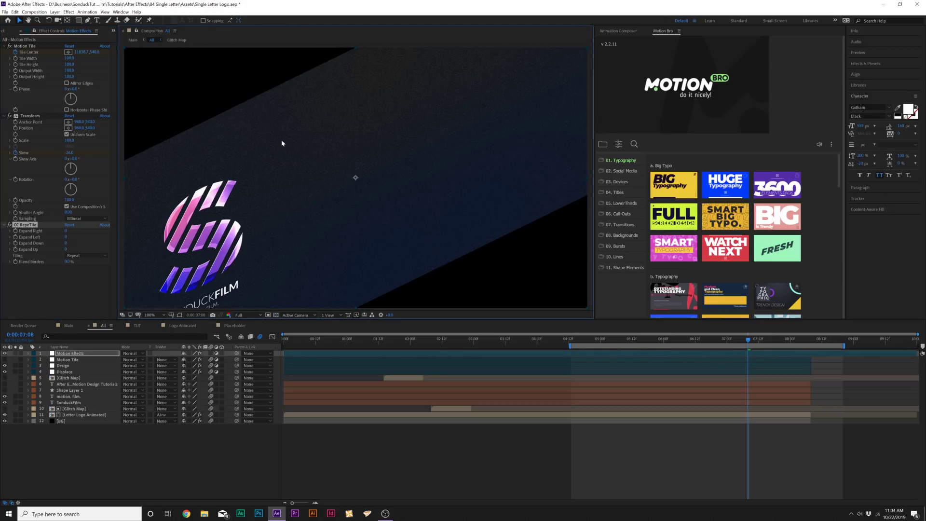
Place CC RepeTile above Motion Tile and set Expand Down to 652 and Expand Up to 840.
click(21, 227)
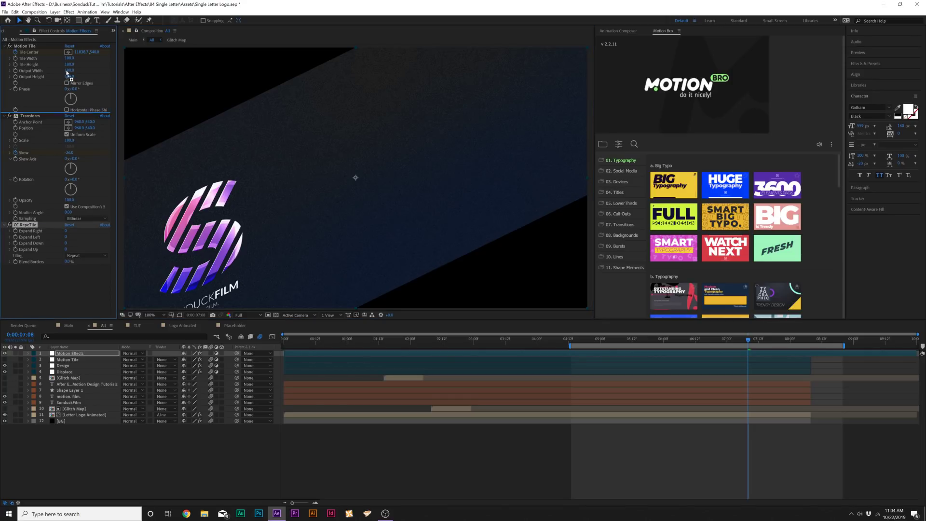
click(49, 48)
drag(49, 48, 49, 44)
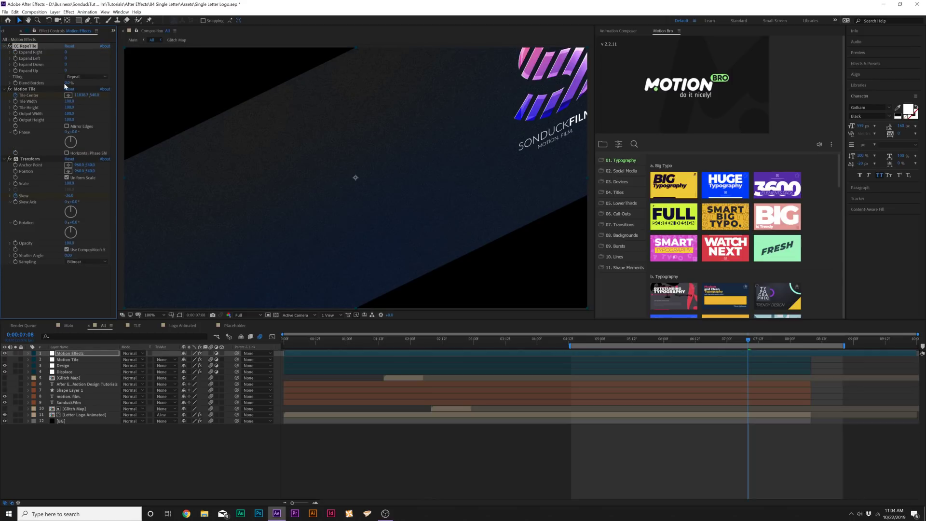
drag(66, 64, 209, 87)
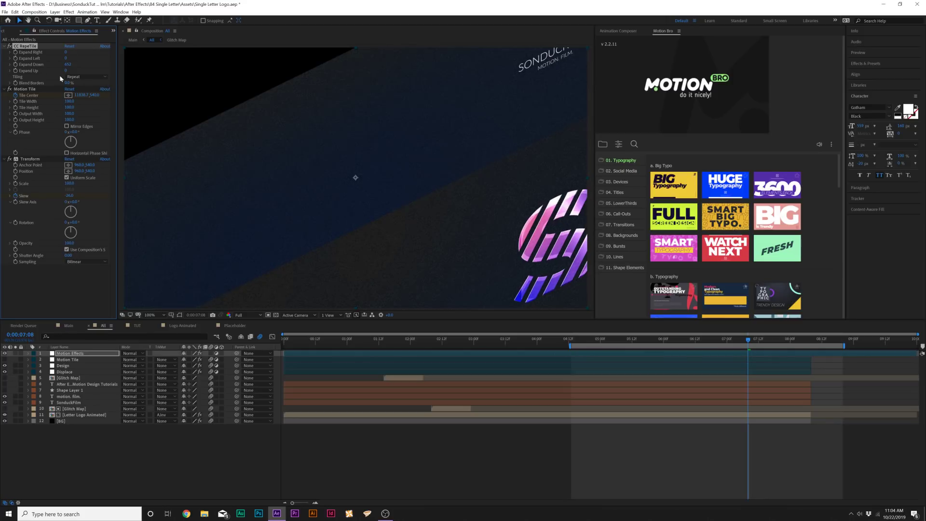
drag(66, 70, 408, 105)
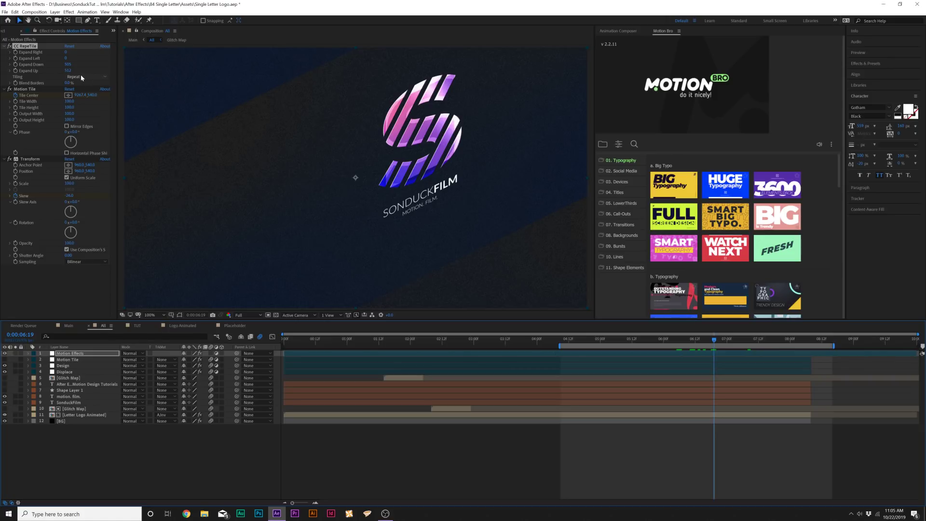
Set CC RepeTile Tiling to Checker Flip V and Blend Borders to 90%, then preview around 5:06.
click(81, 78)
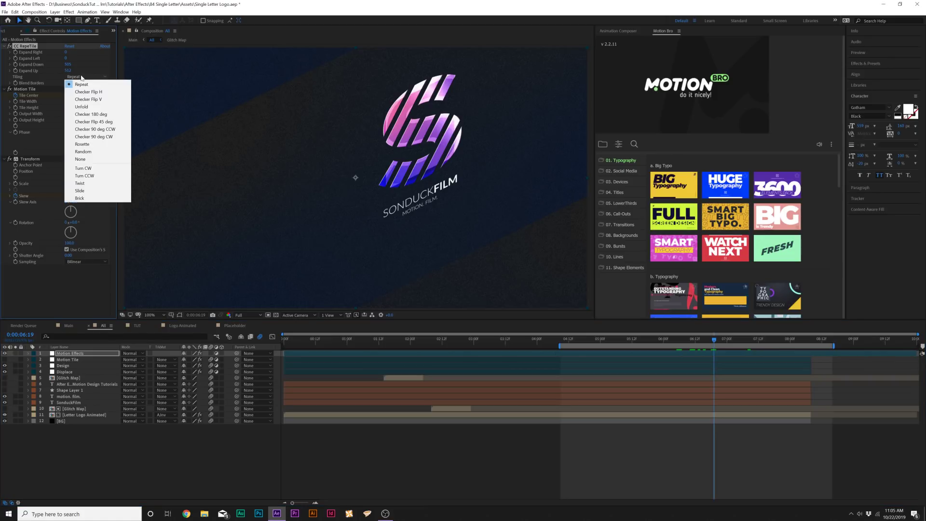
click(96, 100)
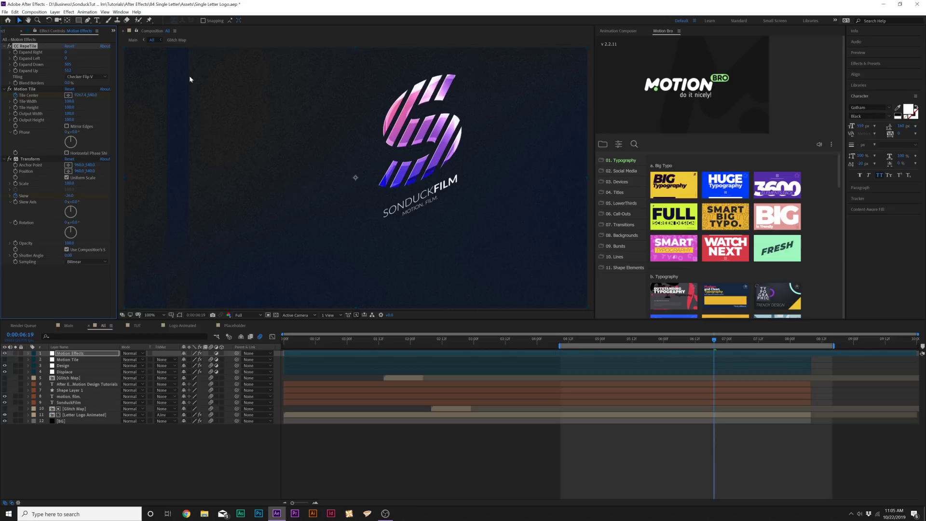
click(68, 83)
text(90)
key(Return)
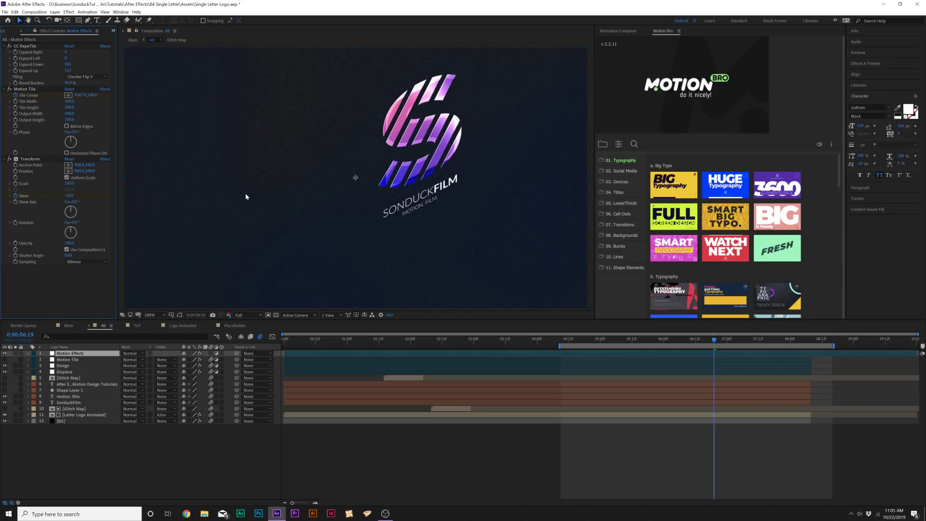
drag(698, 344, 765, 357)
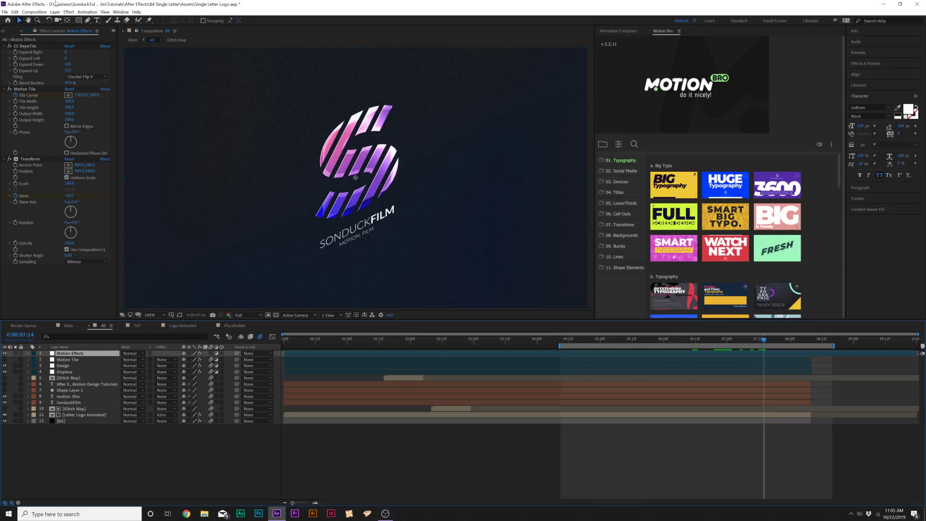
Add Optics Compensation to Motion Effects and scrub the slide from 6:14 to 8:07.
click(69, 12)
mouse_move(88, 92)
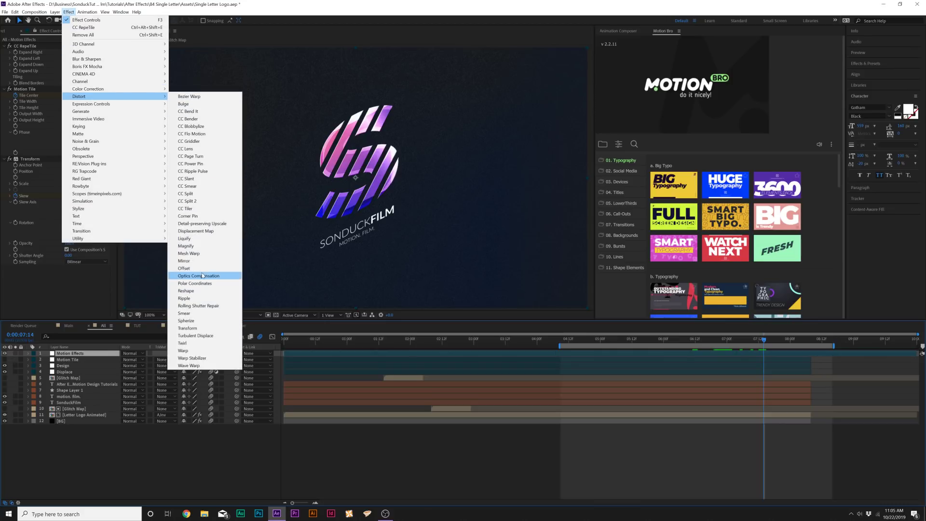
click(202, 277)
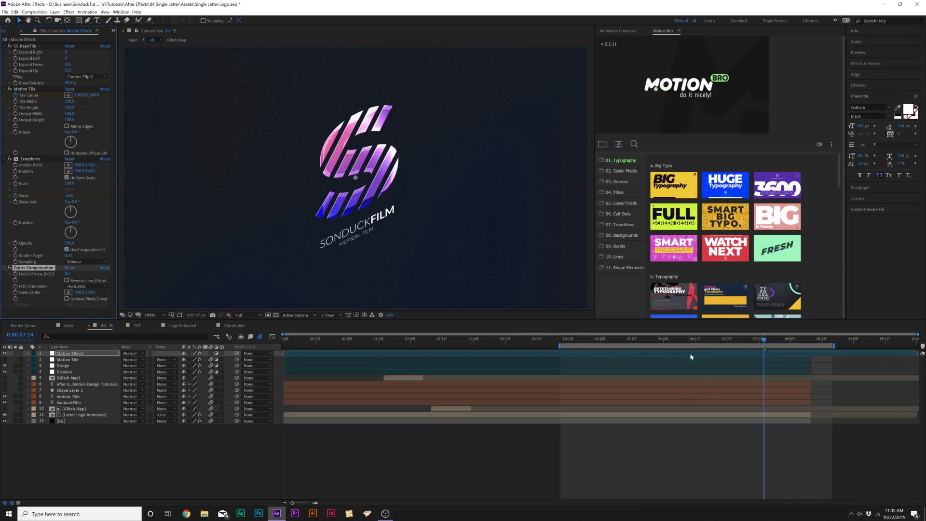
click(703, 345)
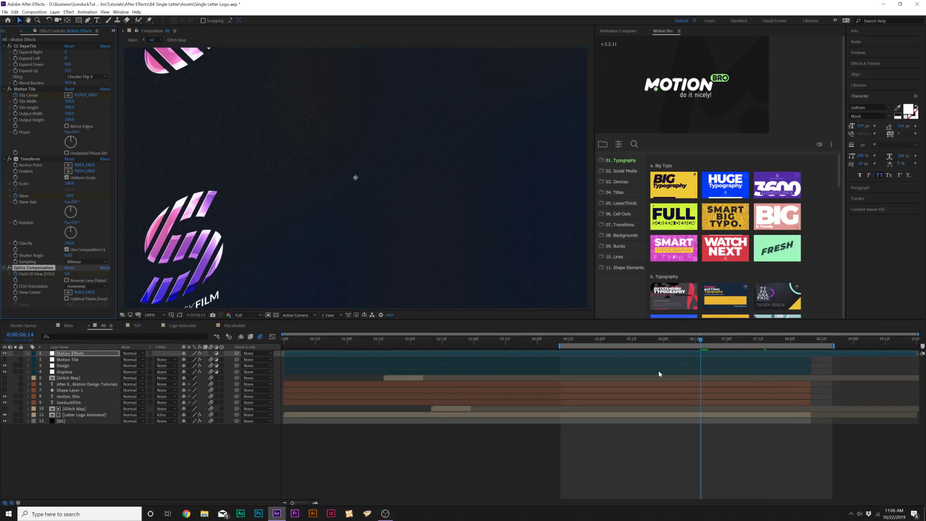
drag(701, 343, 810, 347)
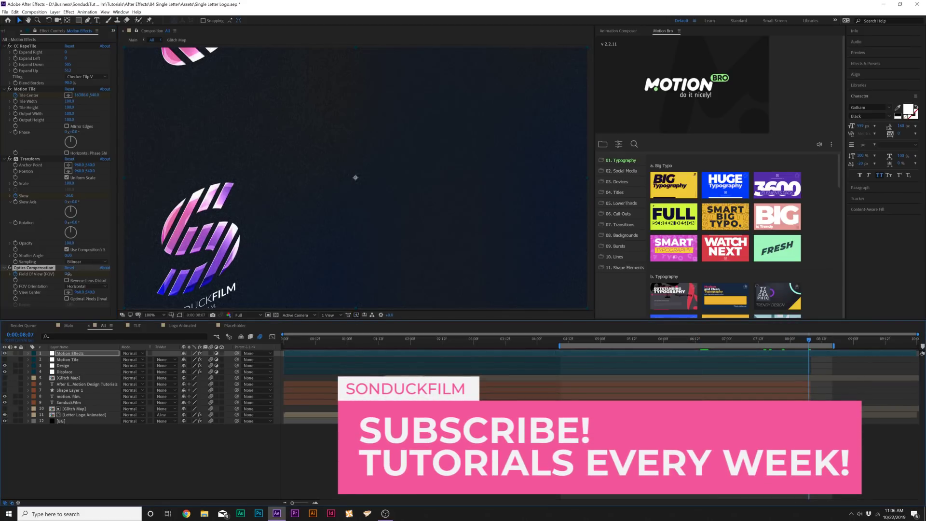
Raise Field Of View to about 162 and tick Reverse Lens Distortion for a radial burst.
drag(68, 273, 152, 274)
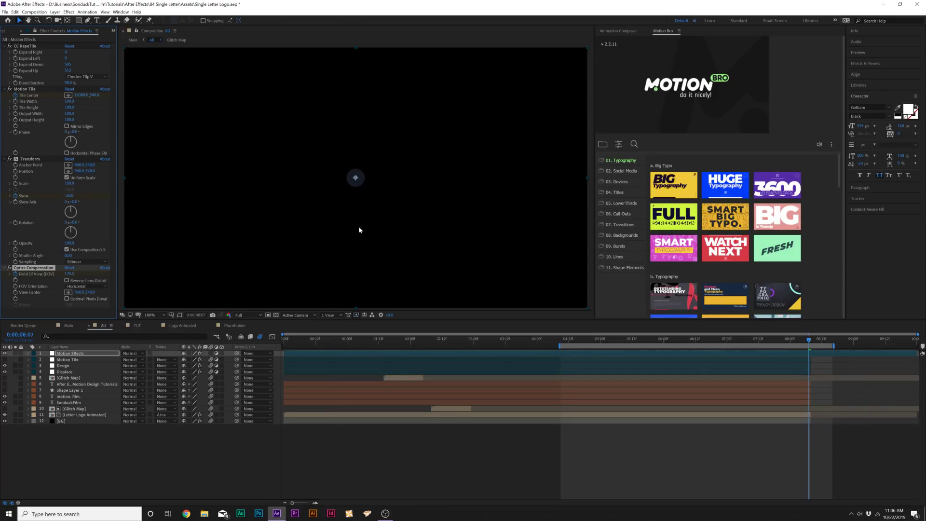
click(66, 281)
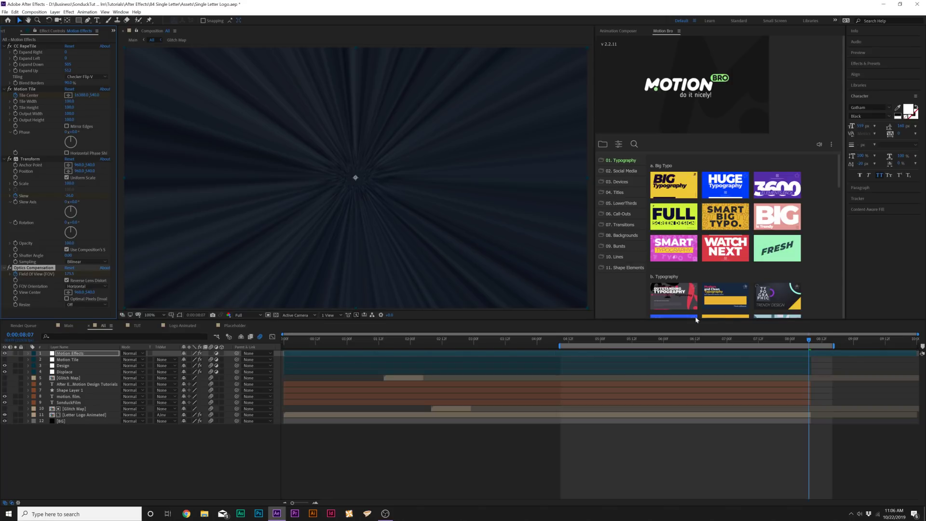
mouse_move(791, 344)
mouse_down()
mouse_move(779, 344)
mouse_move(796, 342)
mouse_up()
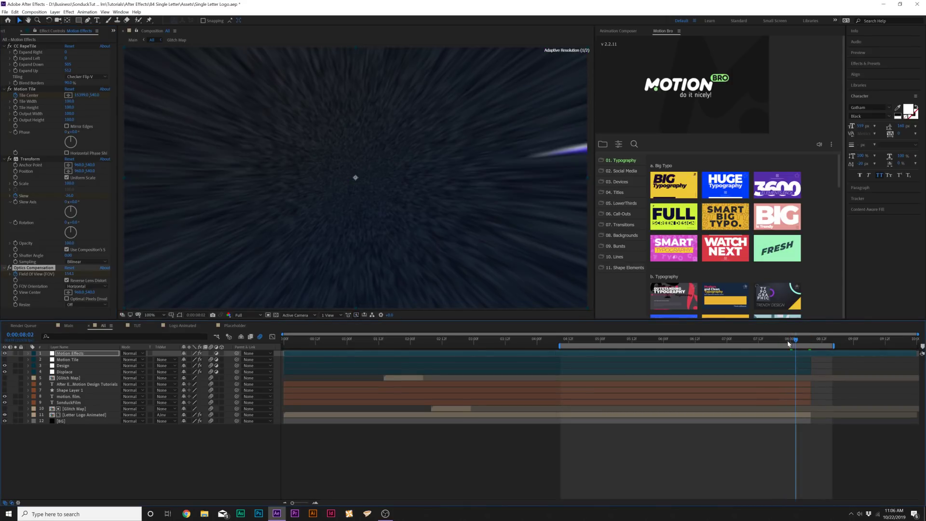
Apply Easy Ease (F9) to the Tile Center, Skew and Field Of View keyframes.
key(u)
drag(592, 360, 633, 391)
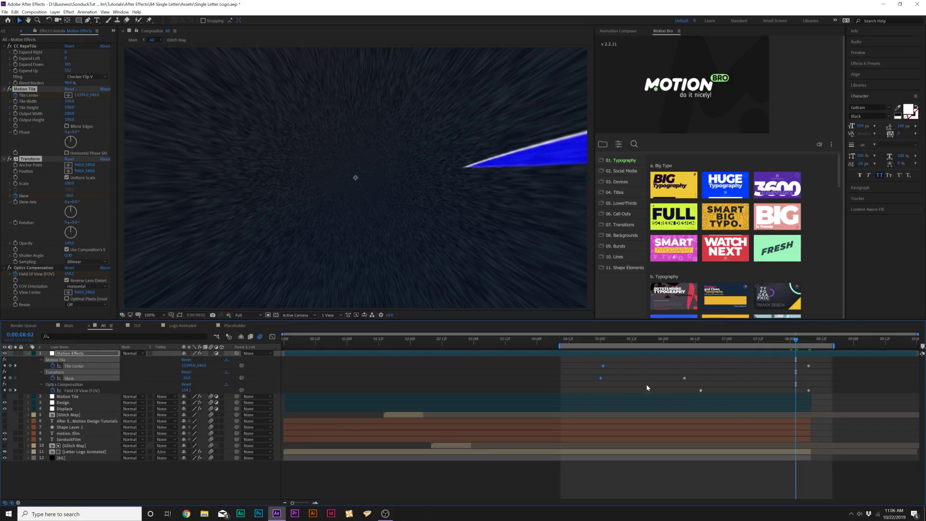
key(F9)
click(700, 390)
key(F9)
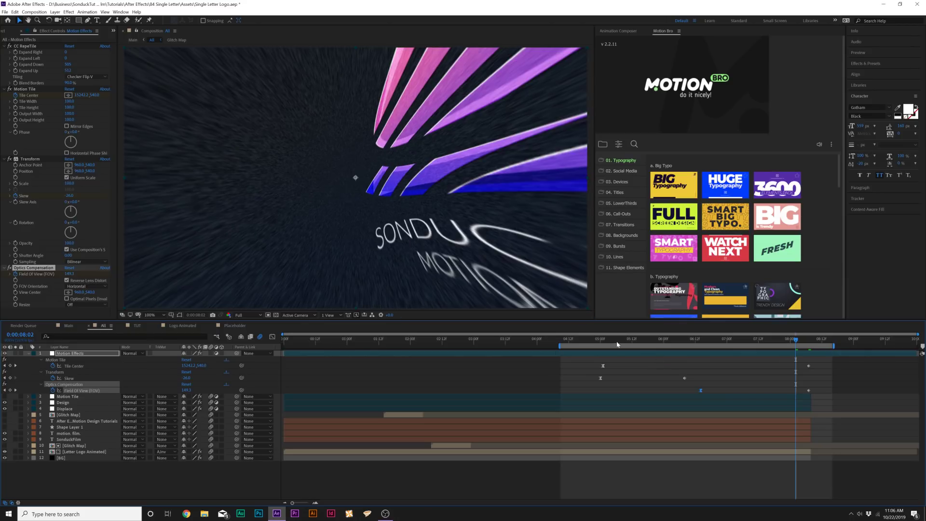
Play the logo slide from the start, then collapse the keyframed properties with U.
key(j)
key(space)
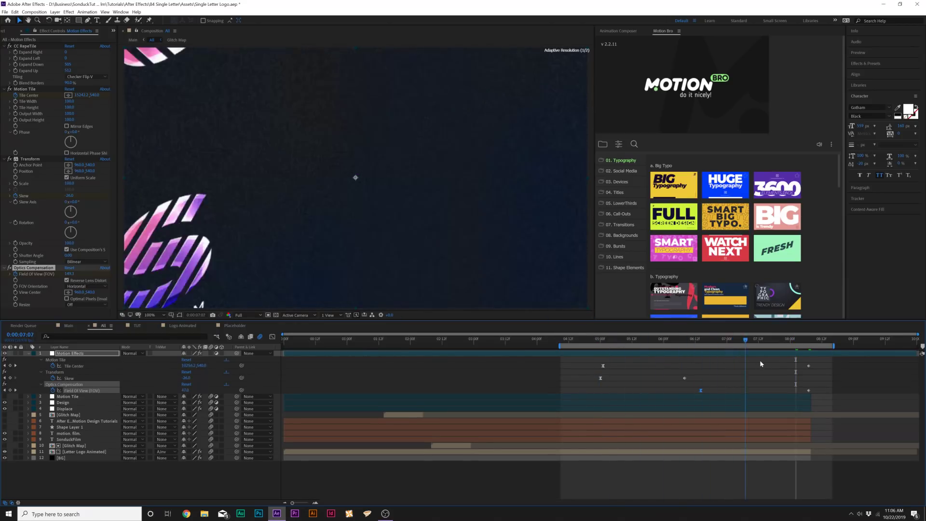
key(u)
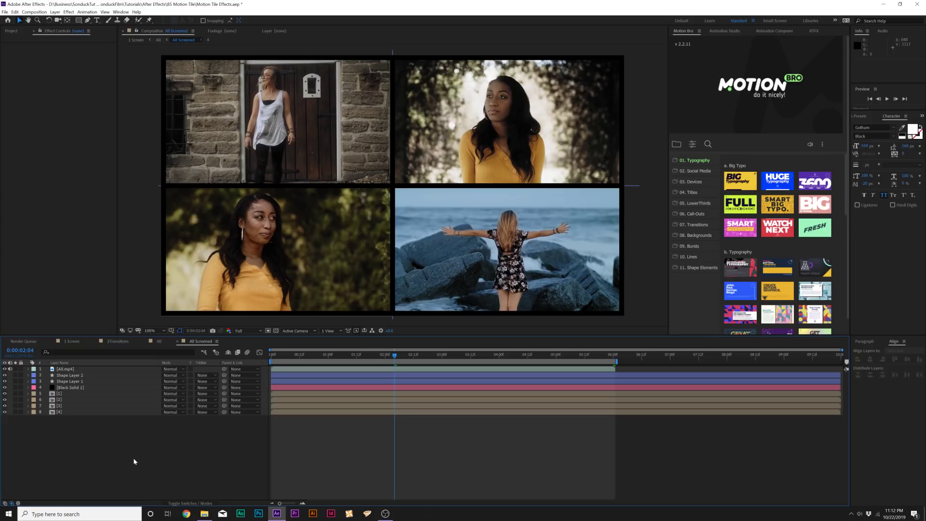
Pre-compose all eight grid layers into a single precomp named 'All Screened'.
drag(110, 462, 105, 377)
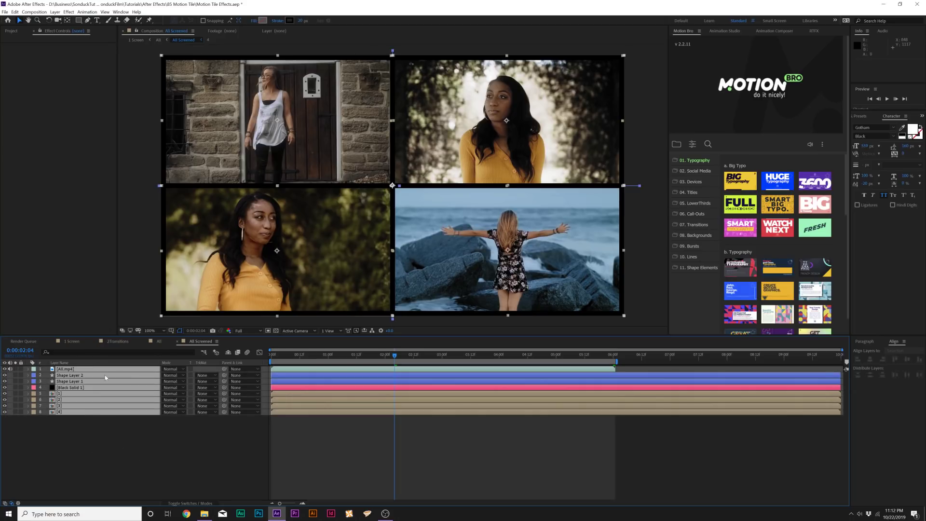
click(54, 11)
click(73, 249)
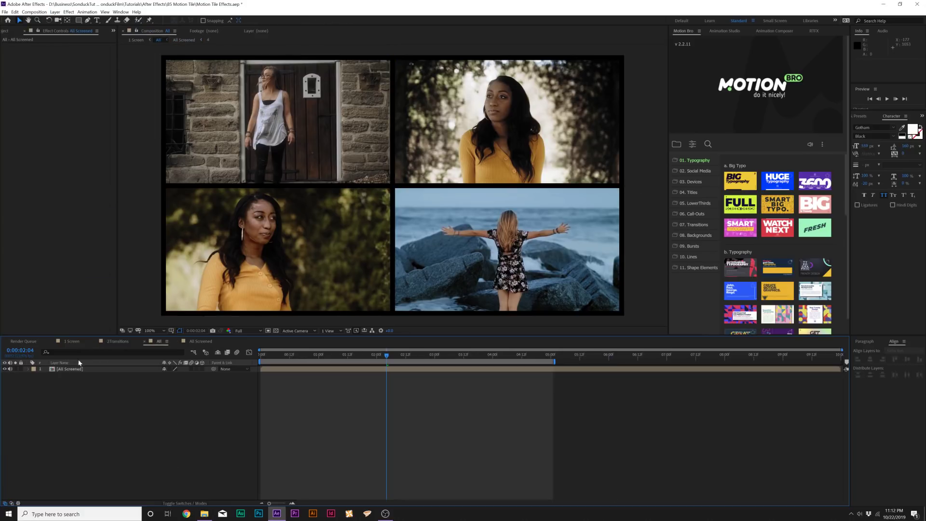
click(80, 370)
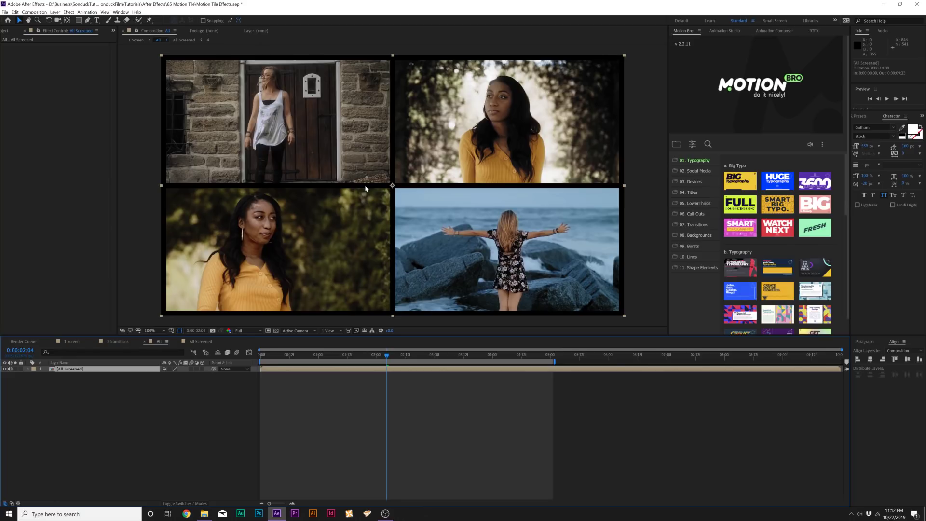
click(113, 438)
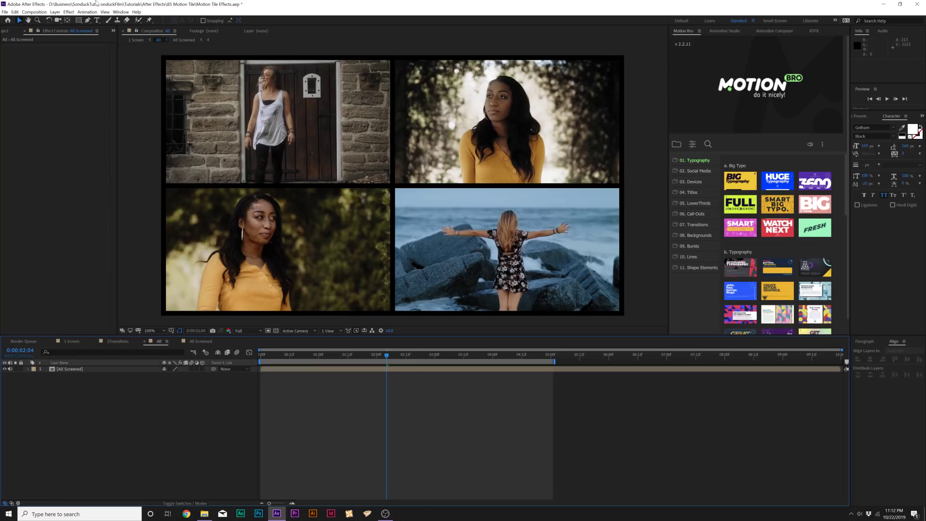
Create a new adjustment layer above the grid and apply the Transform effect to it.
click(54, 11)
mouse_move(60, 22)
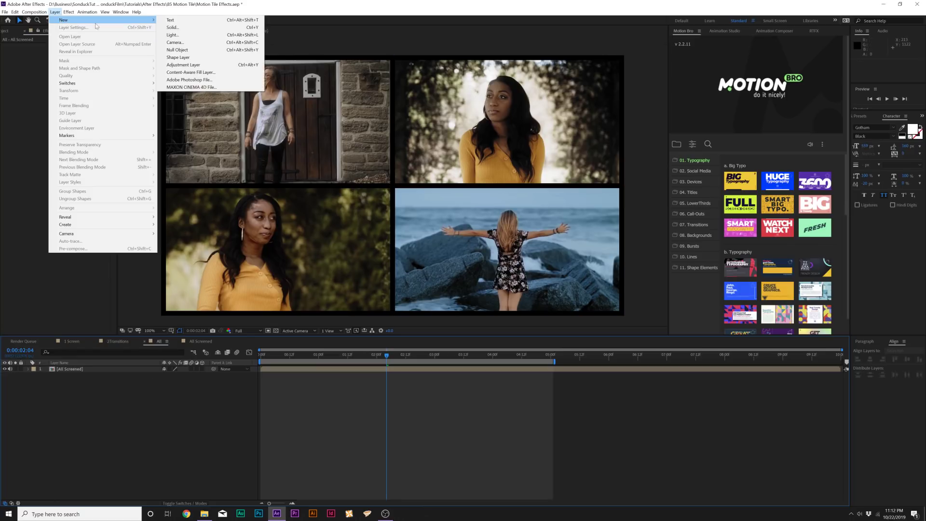
click(186, 66)
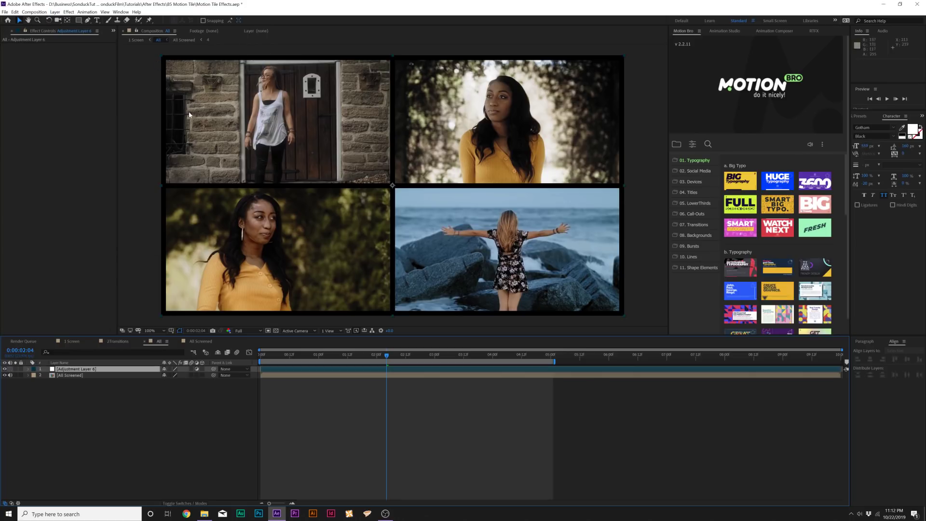
click(69, 12)
mouse_move(84, 96)
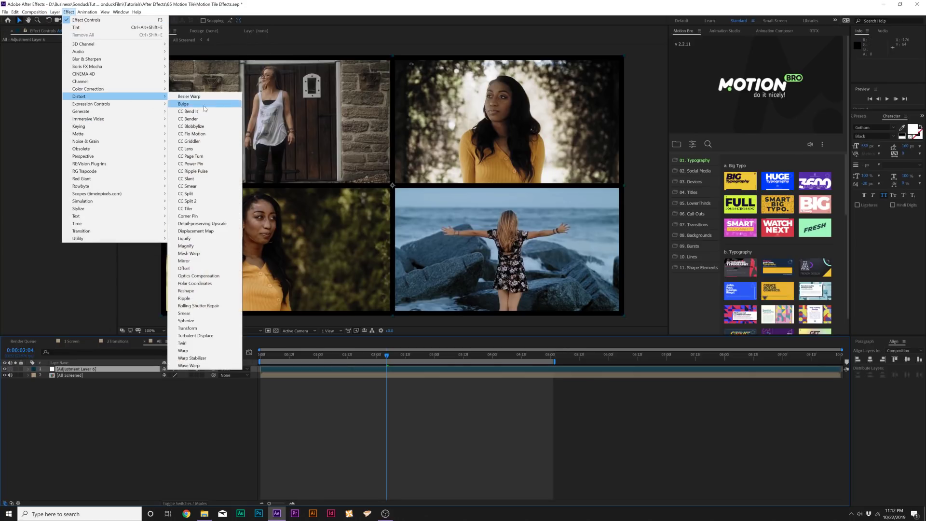
click(188, 328)
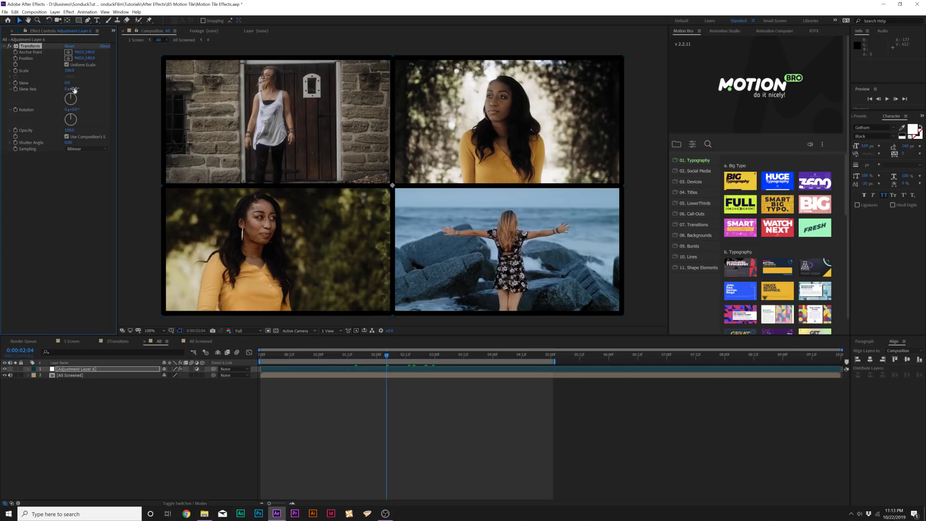
Keyframe Transform Scale from 185 at the start to 50 at about 3 seconds, ending Position at 960,540.
mouse_move(369, 357)
mouse_down()
mouse_move(354, 357)
mouse_move(375, 361)
mouse_up()
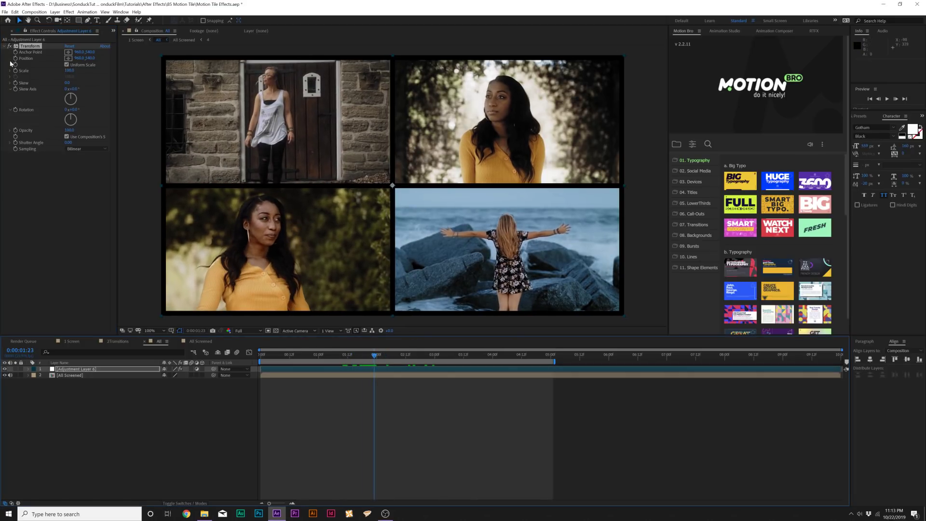
click(17, 72)
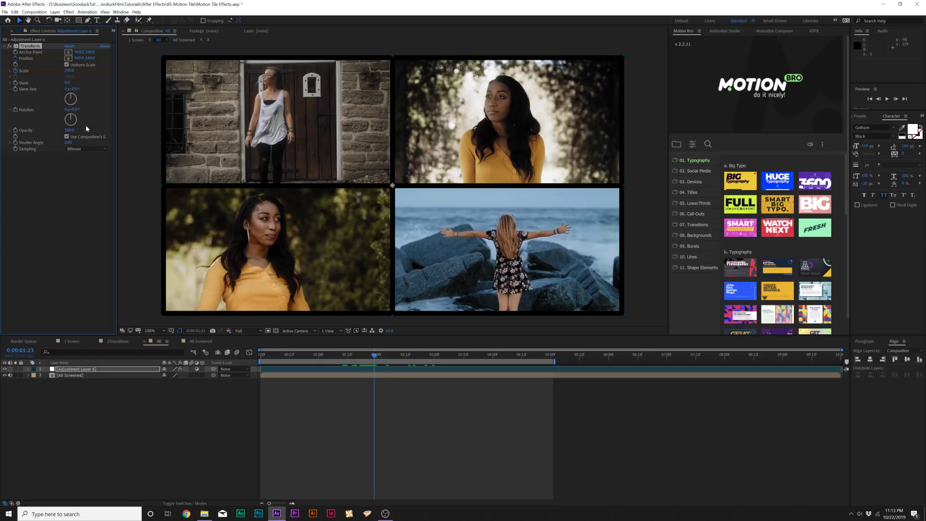
drag(425, 357, 437, 358)
click(70, 71)
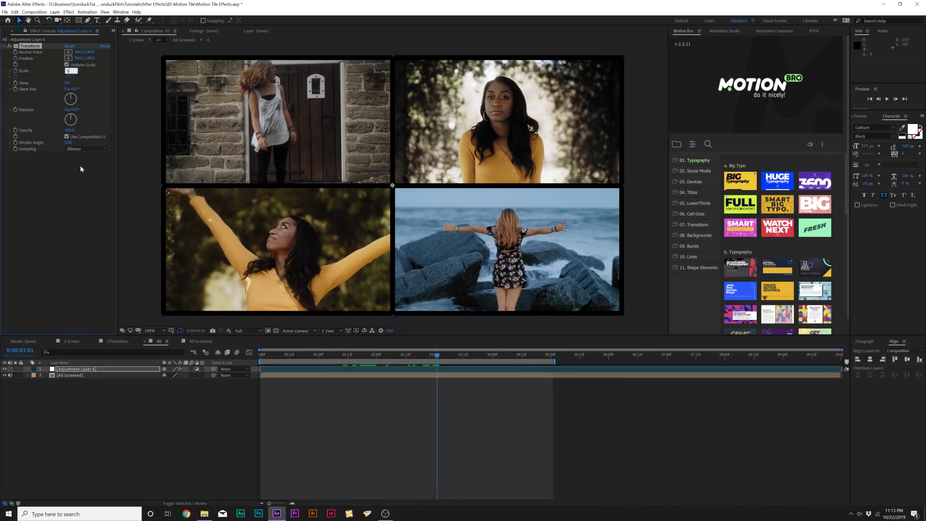
text(50)
key(Return)
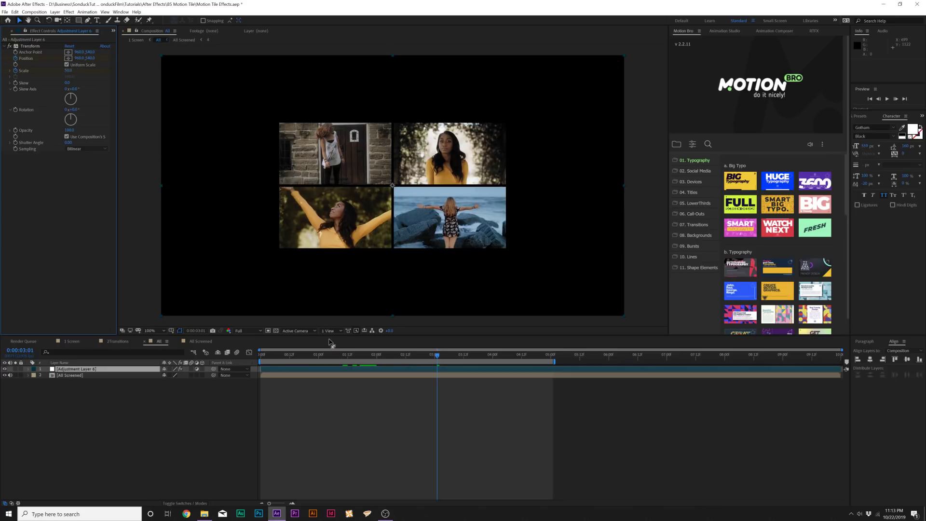
key(u)
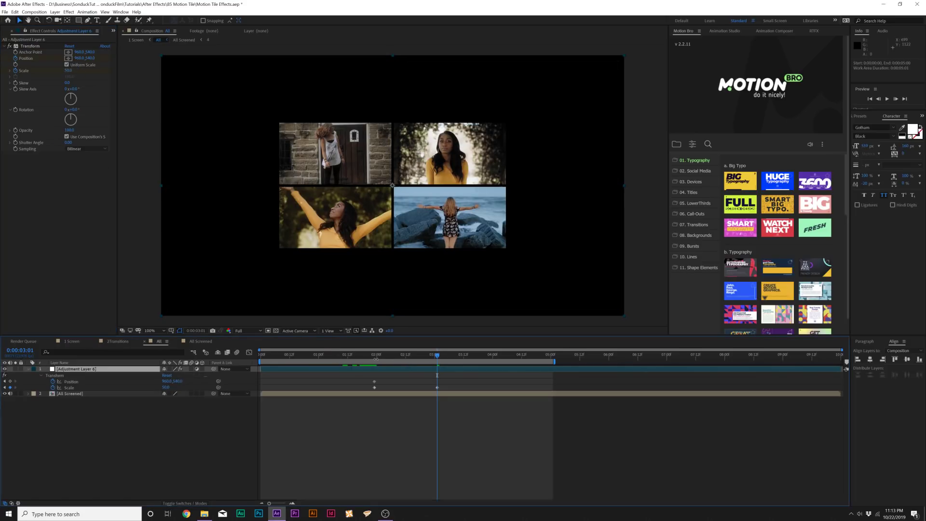
click(376, 357)
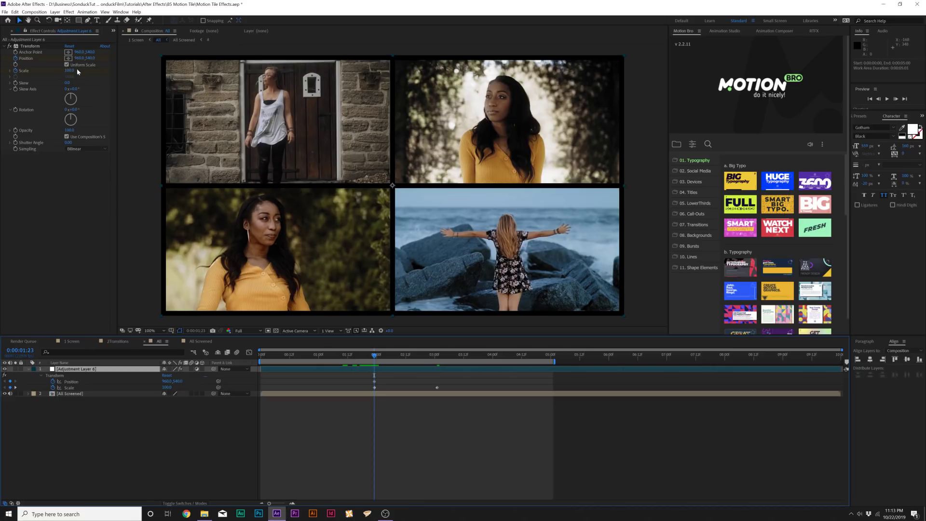
drag(72, 70, 94, 71)
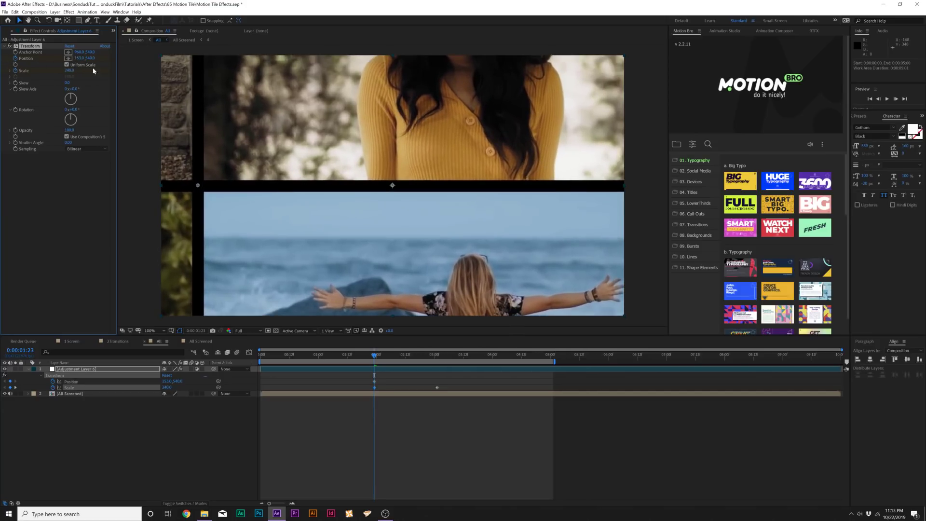
drag(374, 356, 438, 363)
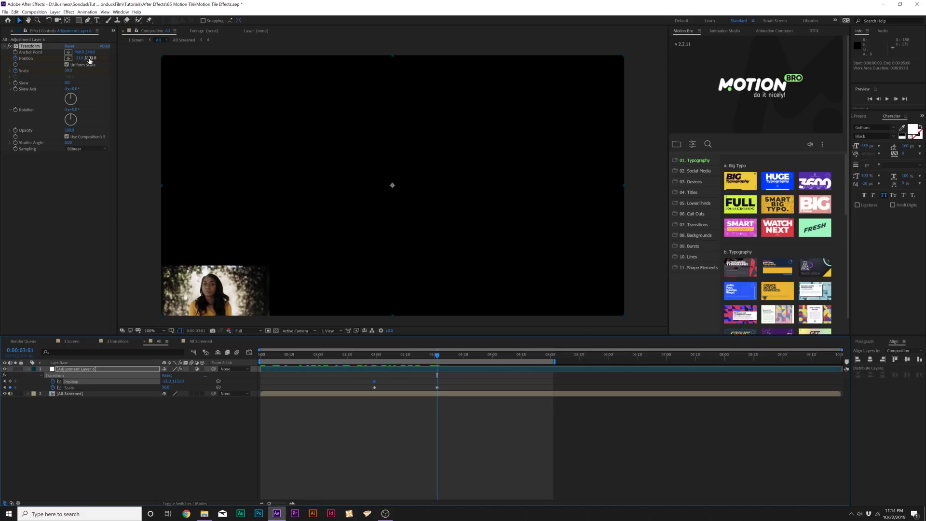
drag(338, 356, 437, 357)
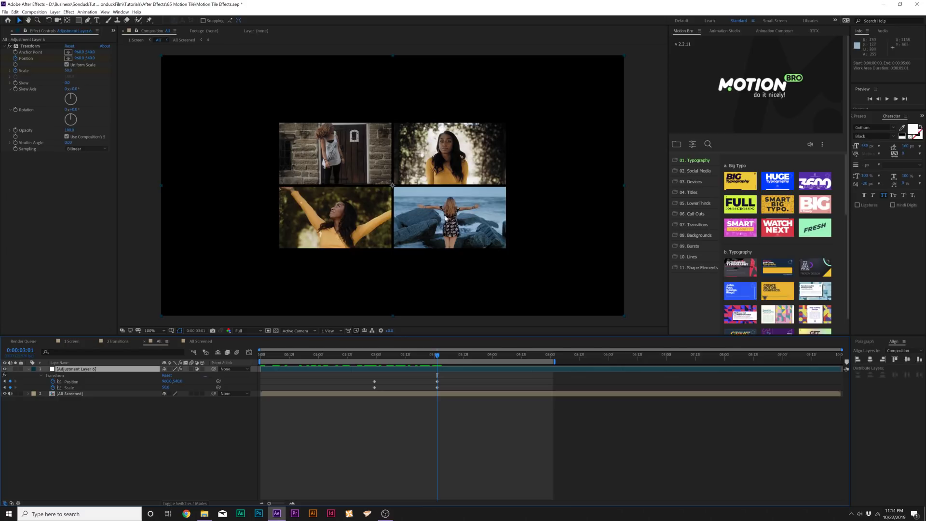
Show only the keyframed Transform properties and select all four Position and Scale keyframes.
click(63, 371)
click(28, 370)
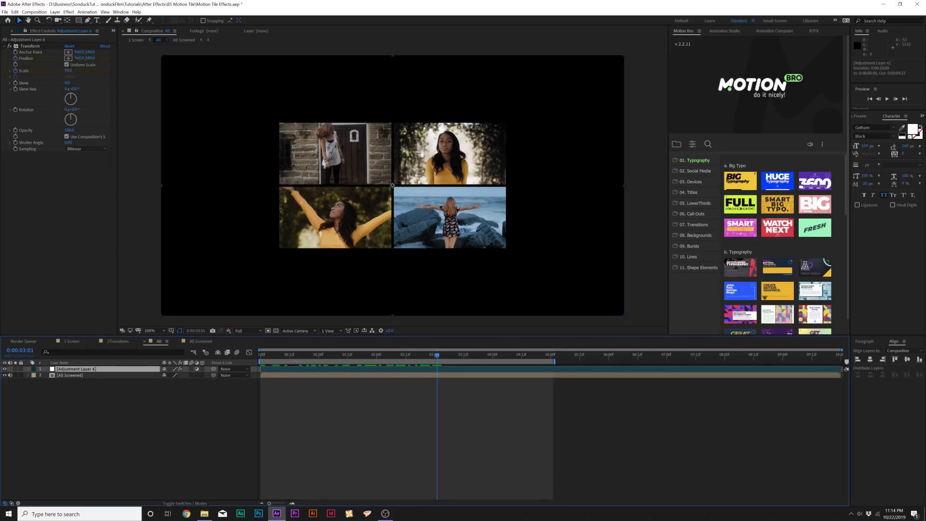
key(y)
key(u)
drag(361, 378, 442, 400)
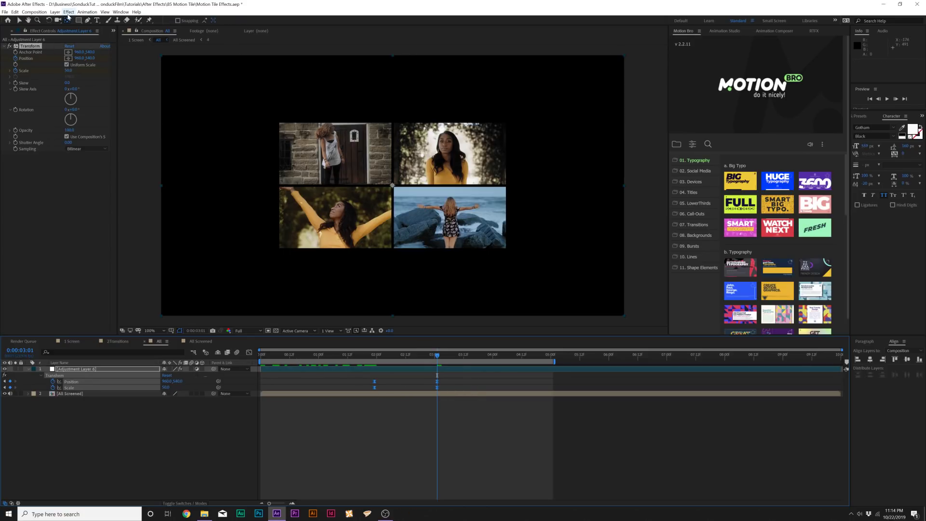
Apply CC RepeTile and expand it right, left, down to 359 and up to 322.
click(68, 13)
mouse_move(90, 205)
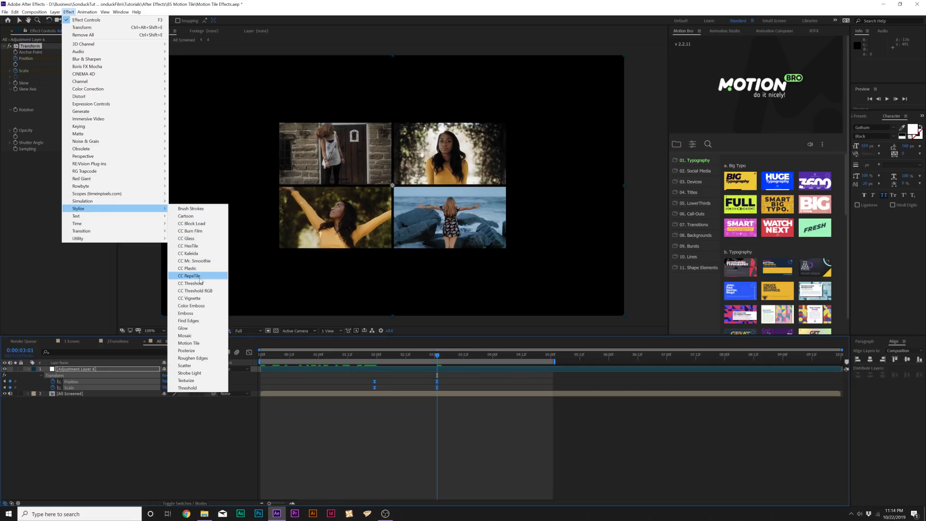
click(202, 277)
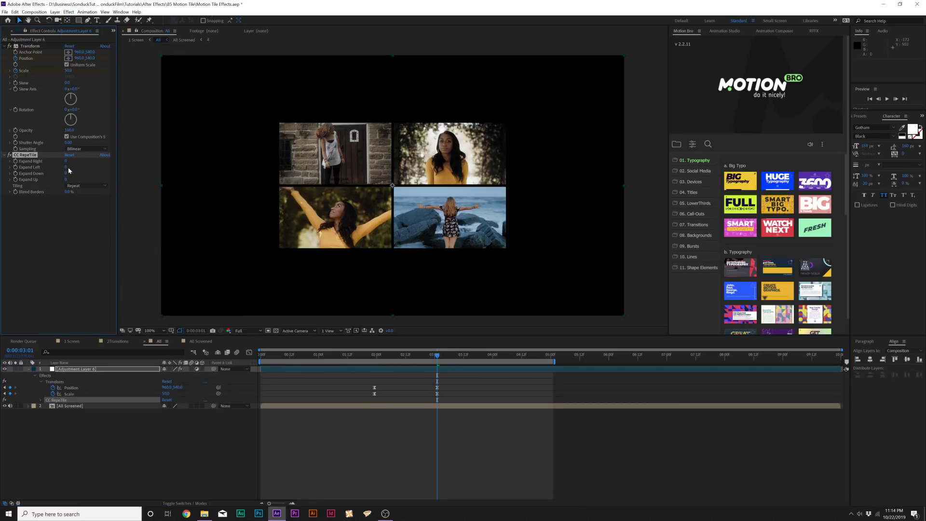
drag(65, 163, 205, 177)
drag(67, 167, 245, 184)
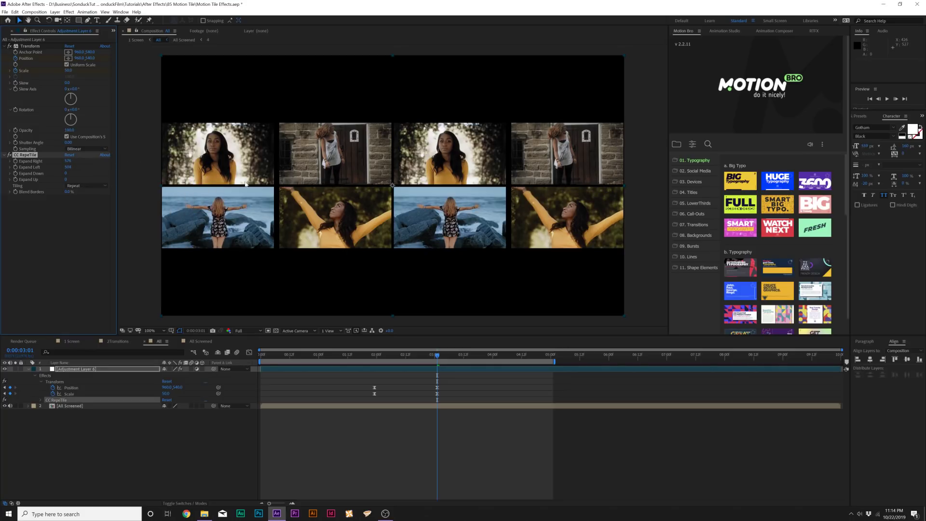
drag(66, 172, 192, 174)
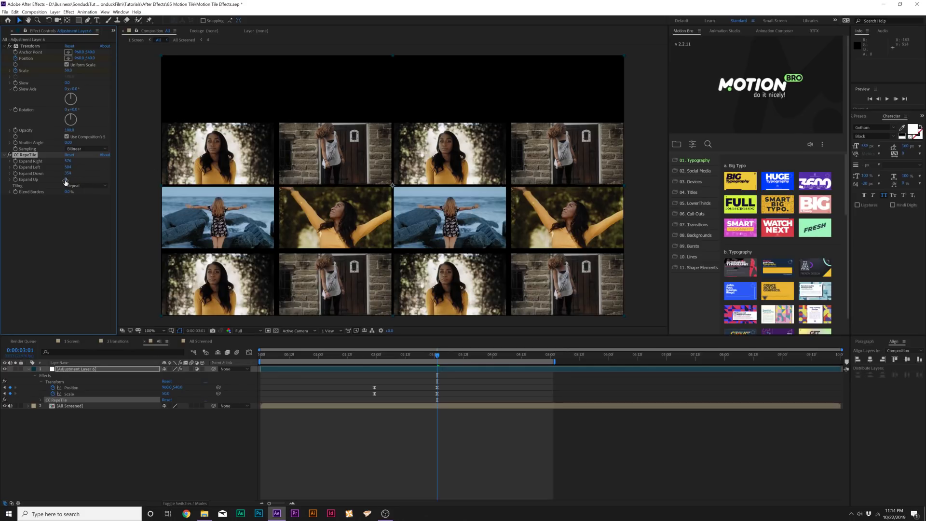
drag(67, 180, 281, 186)
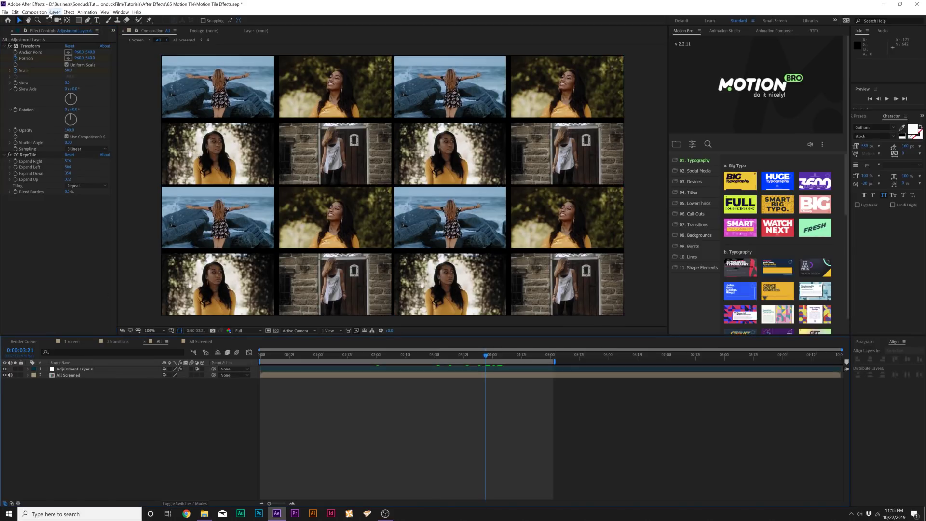
Add a new adjustment layer on top and apply Motion Tile to it.
click(52, 12)
mouse_move(68, 20)
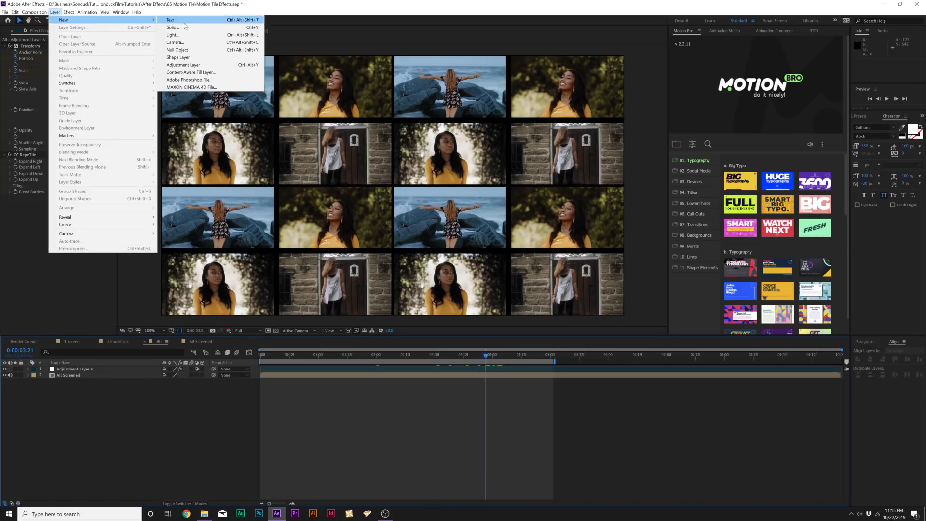
click(179, 65)
click(69, 12)
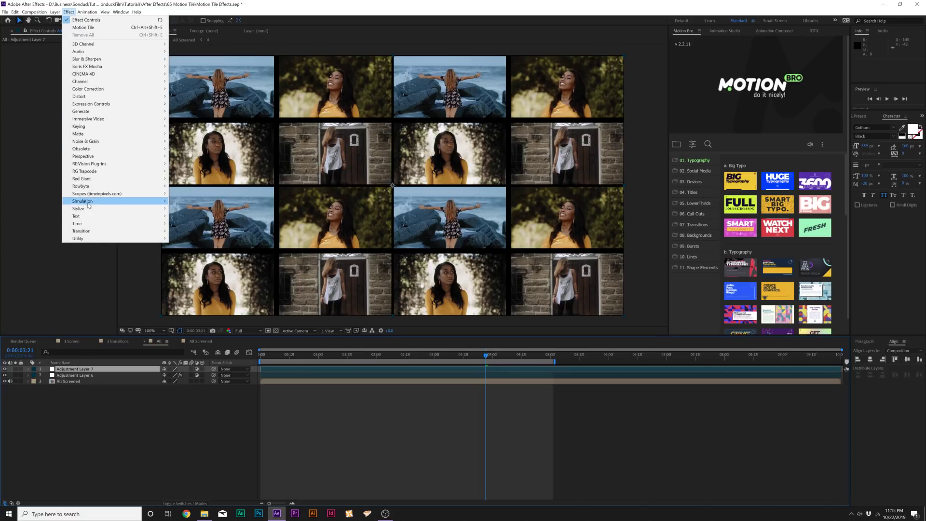
mouse_move(145, 209)
click(189, 343)
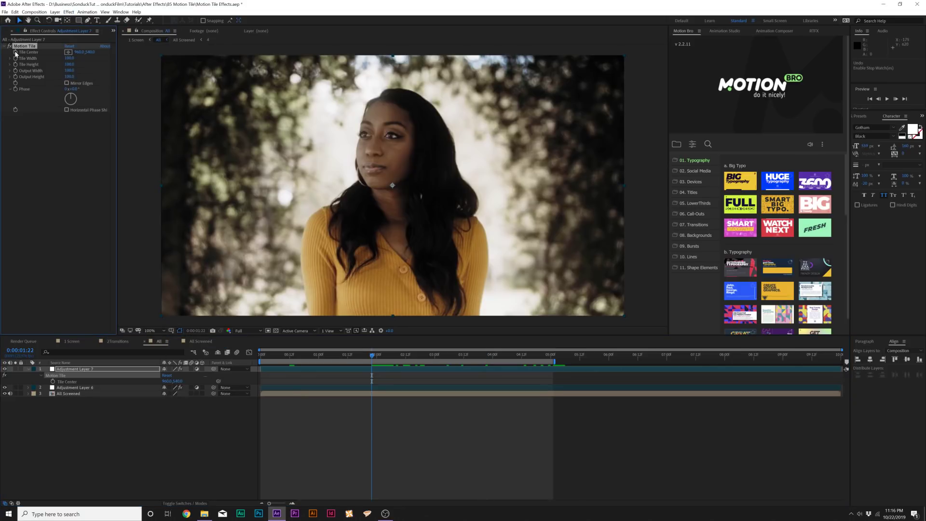
Set starting Tile Center and Phase keyframes and end the work area at 6:00.
click(16, 52)
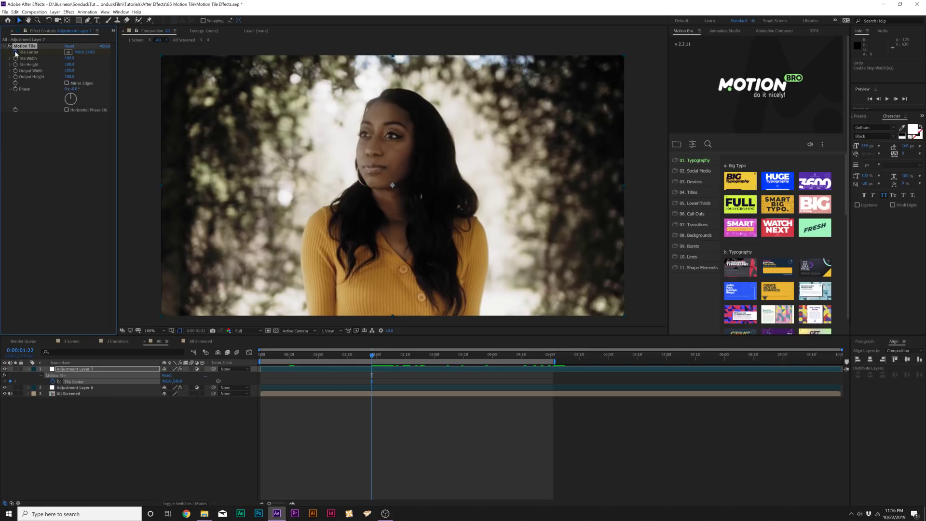
click(16, 90)
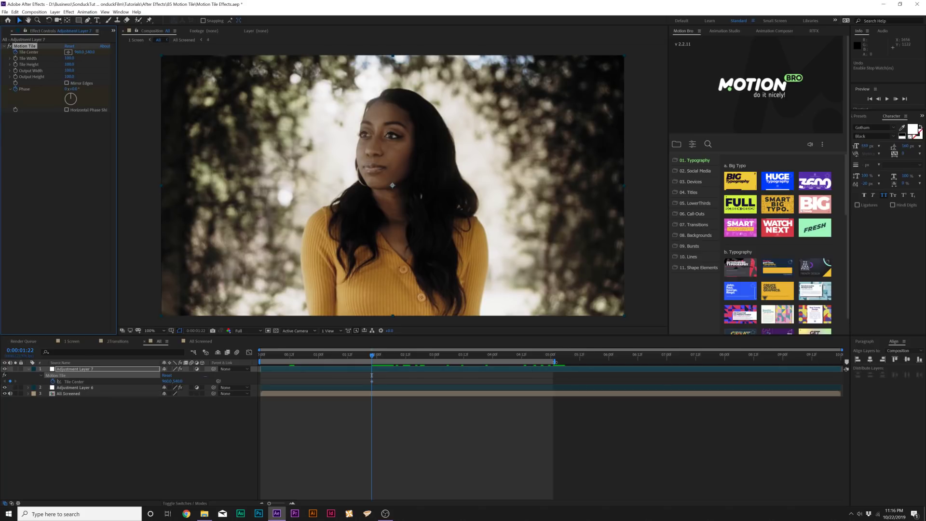
click(551, 358)
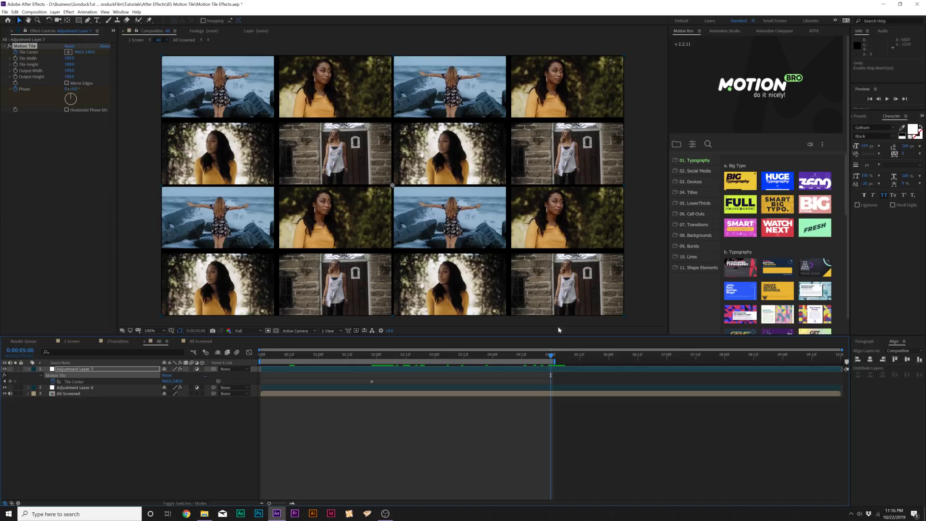
click(609, 363)
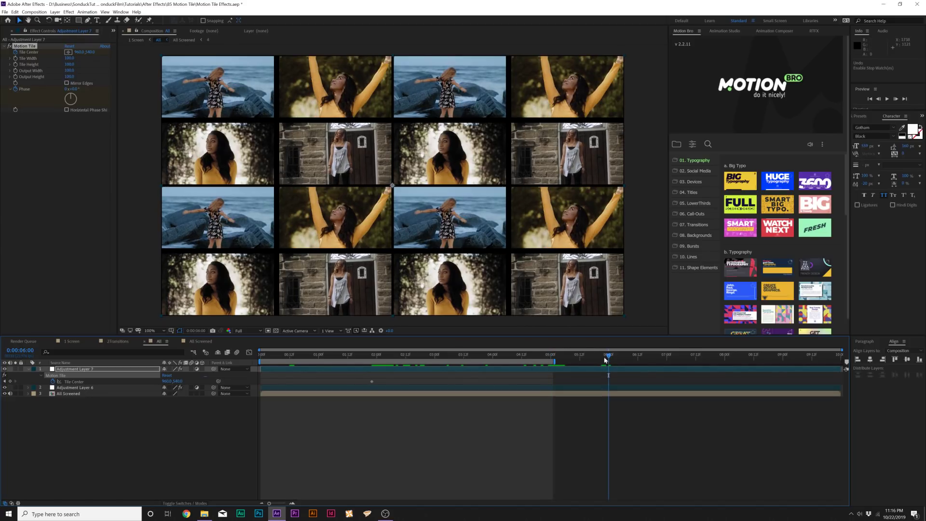
key(n)
At 6:00 set Tile Center X to 2802, offset Phase horizontally, and retime the first keyframe to 1:22.
drag(79, 52, 89, 54)
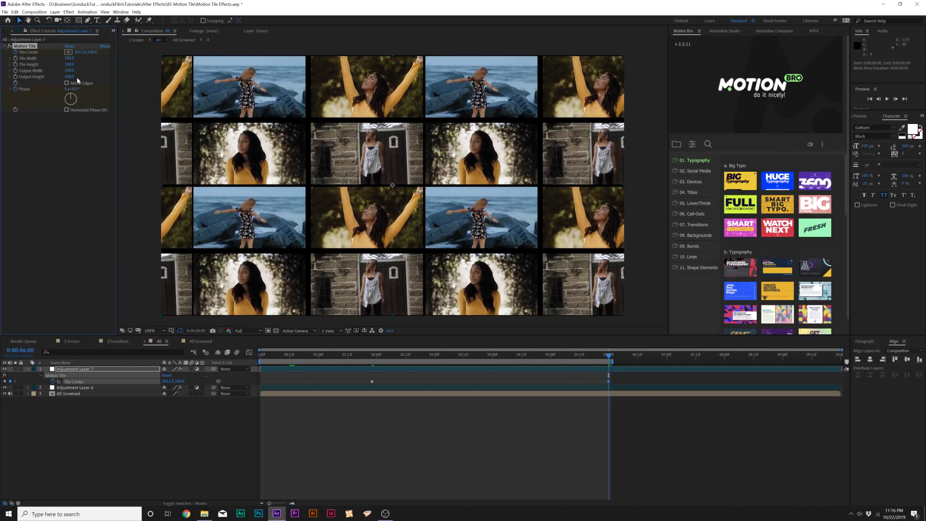
drag(74, 89, 86, 107)
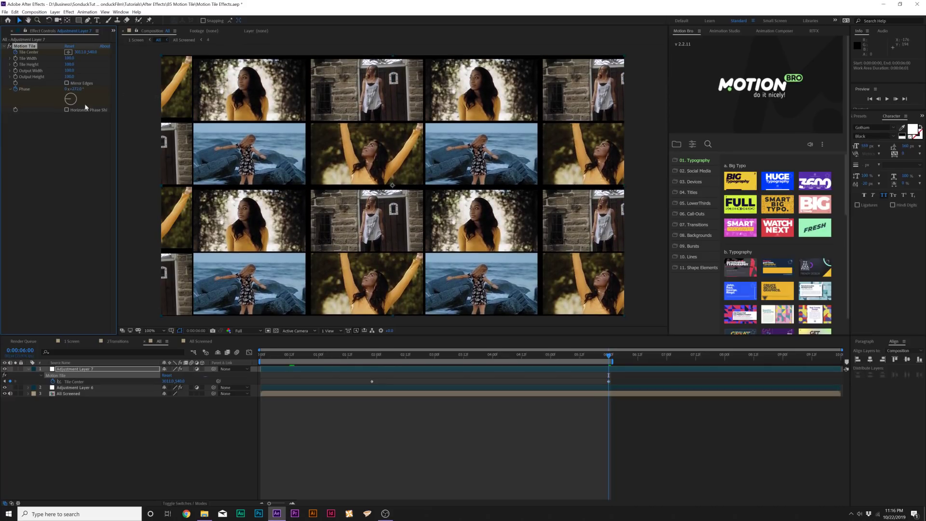
click(67, 110)
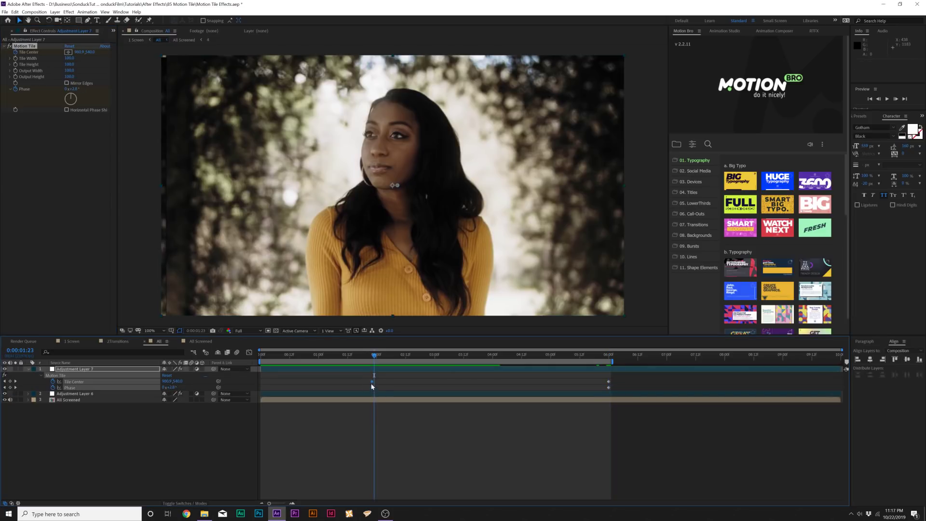
drag(372, 383, 659, 403)
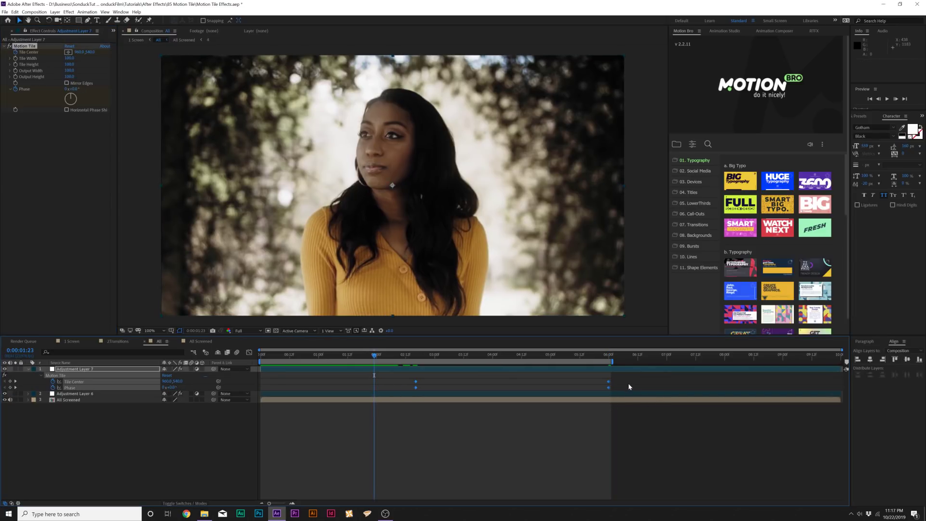
Preview the sliding tile grid and scrub through it to about 4:16.
click(478, 436)
key(space)
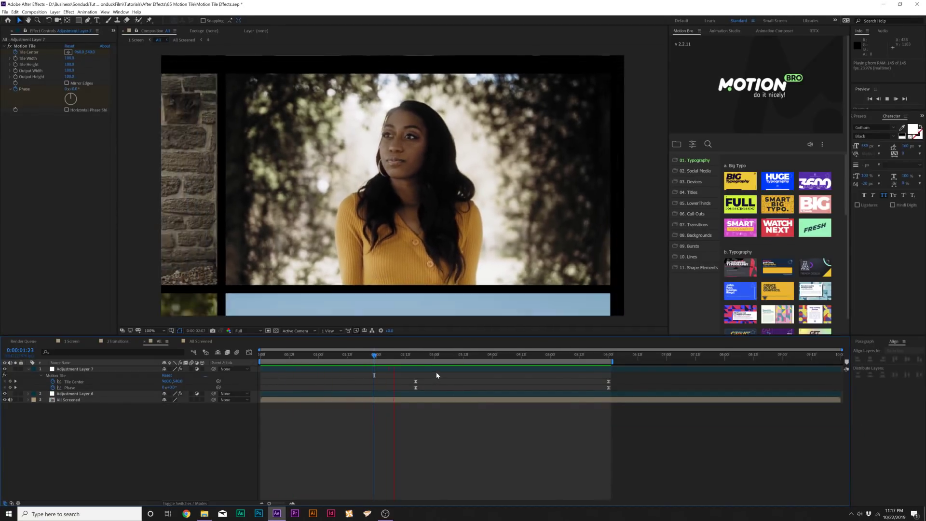
drag(401, 360, 554, 370)
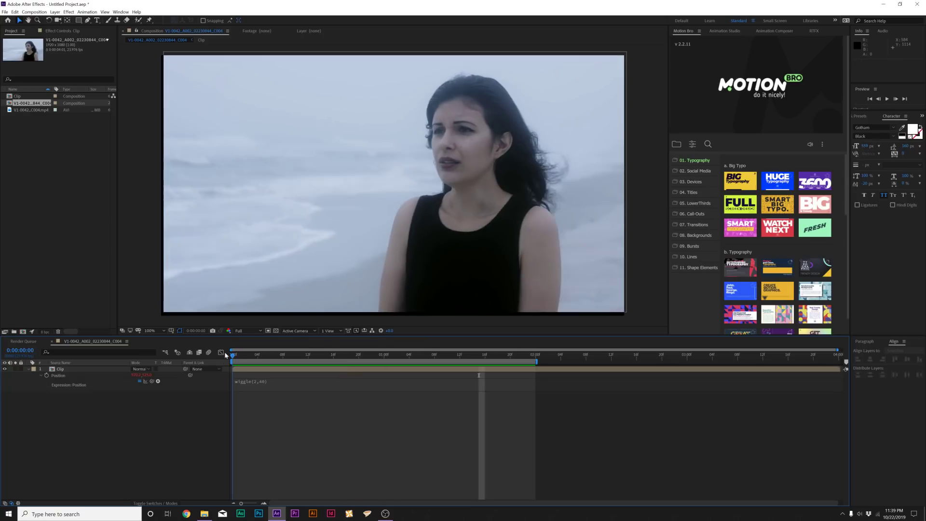
drag(232, 354, 422, 366)
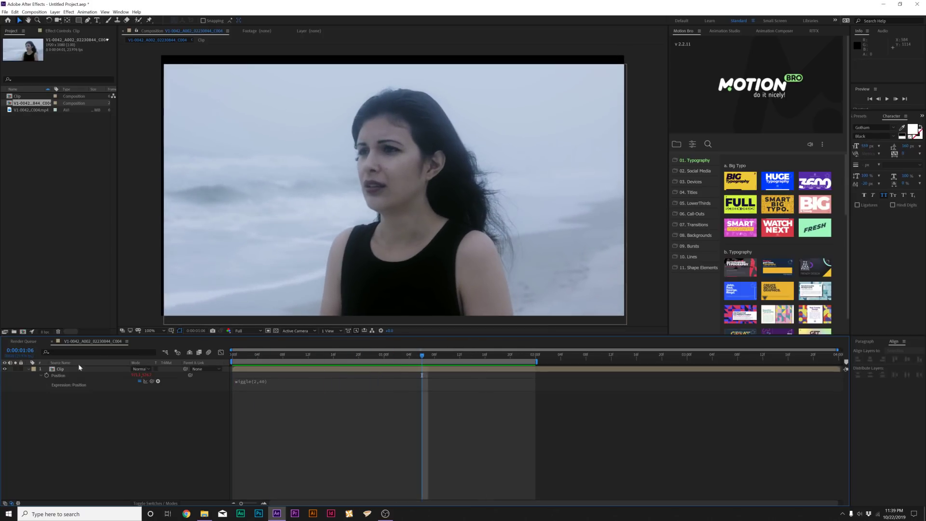
click(90, 369)
key(s)
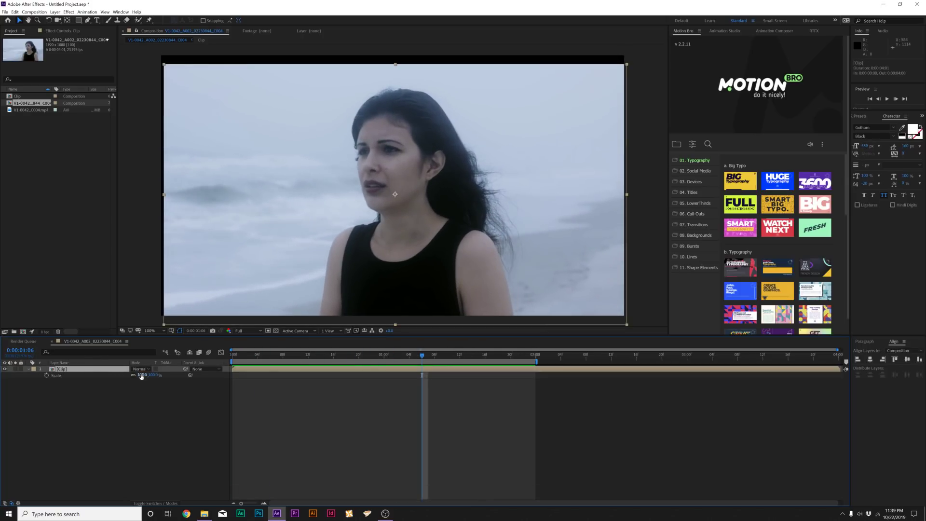
drag(141, 376, 145, 377)
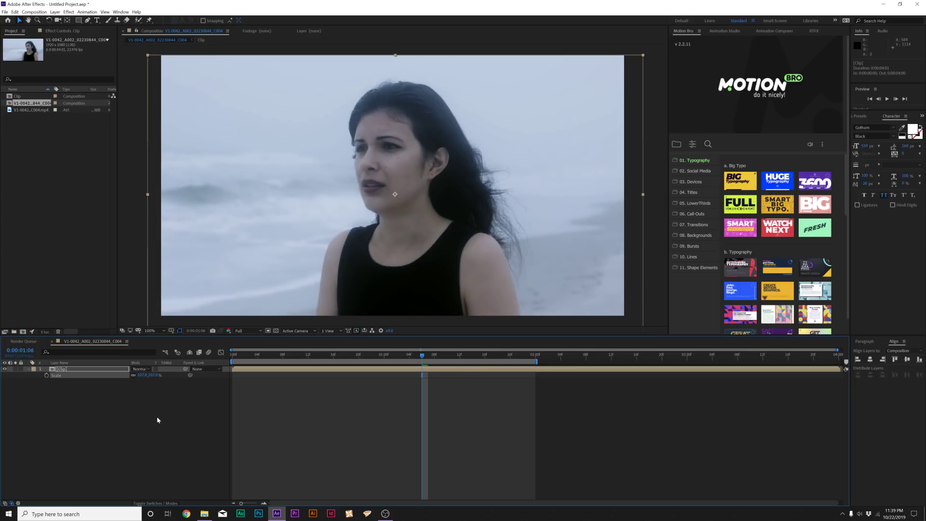
key(ctrl+z)
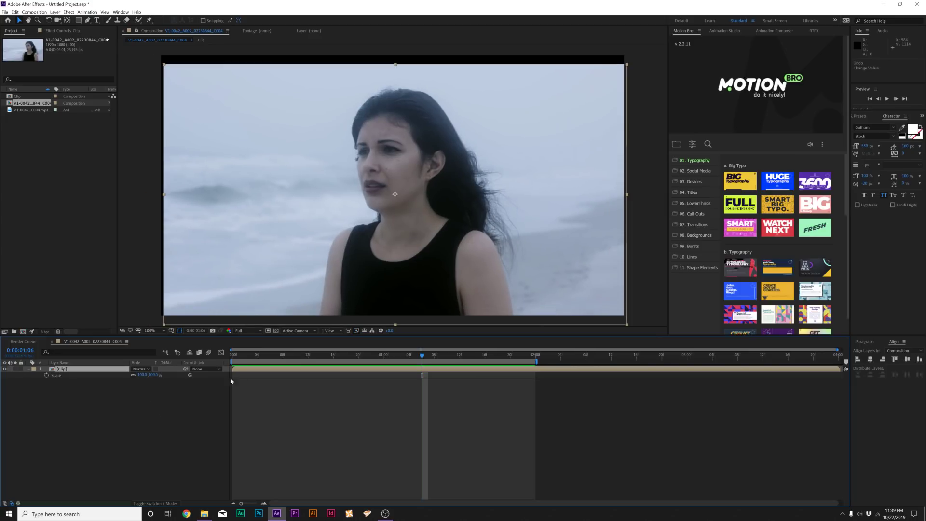
drag(290, 362, 443, 365)
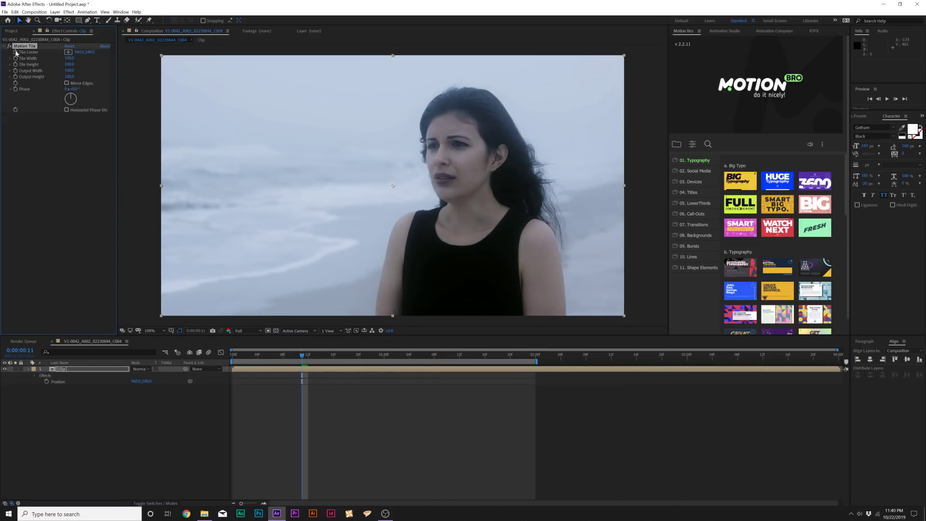
Add a wiggle(2,40) expression to Motion Tile's Tile Center.
alt+click(16, 52)
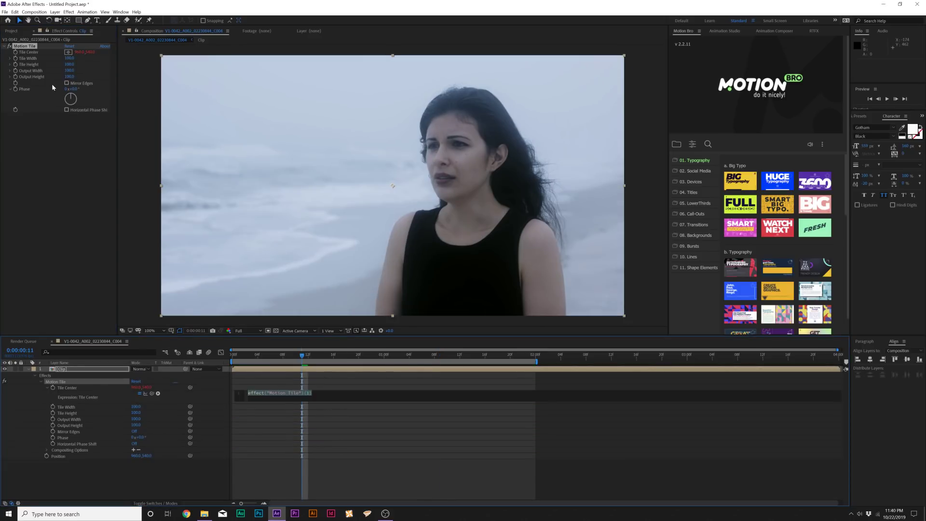
text(wiggle)
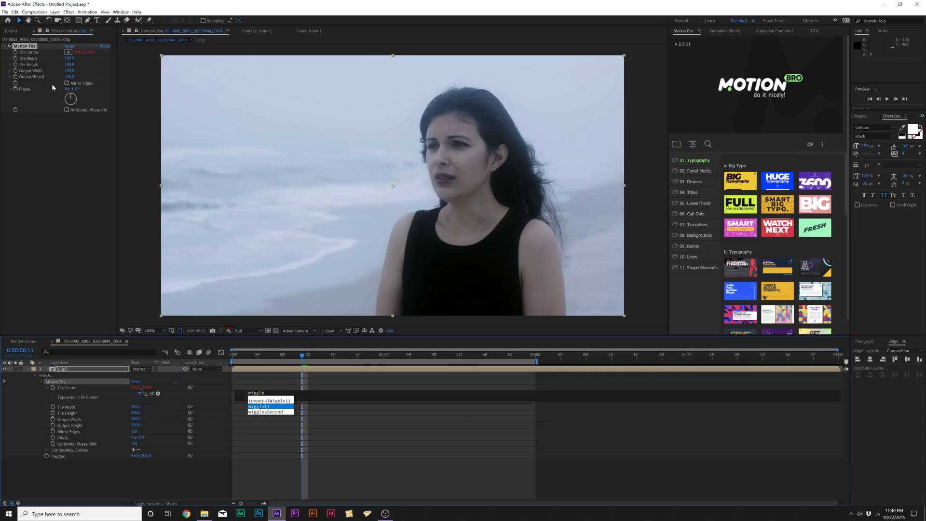
key(Return)
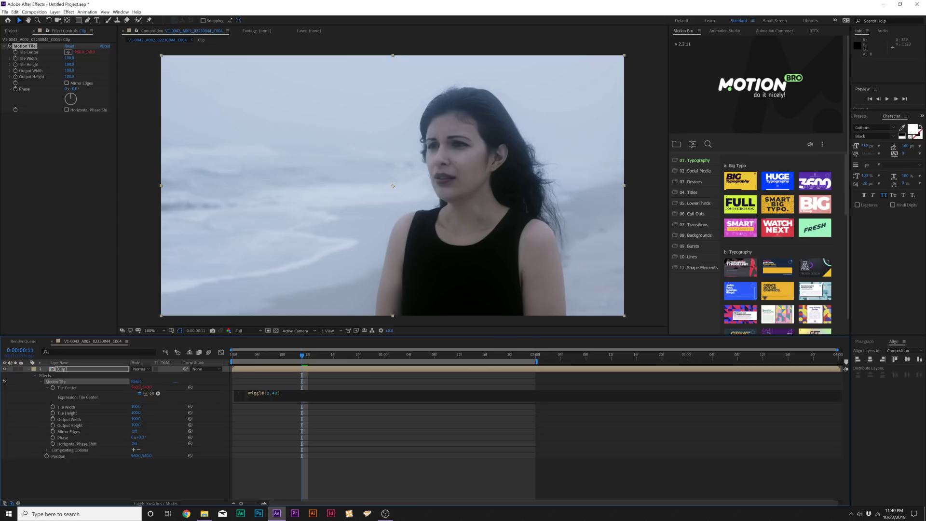
click(219, 480)
Preview the shake, enable Mirror Edges to hide the gaps, and preview it again.
key(space)
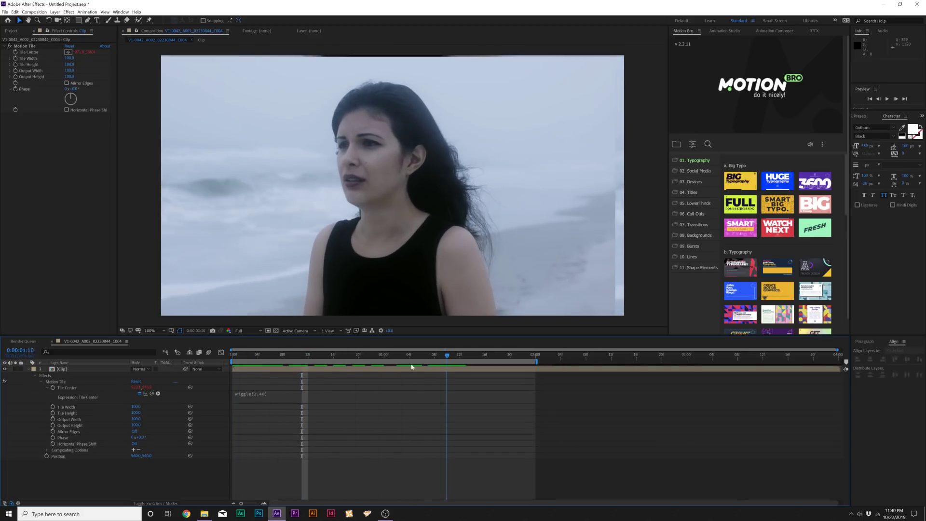
click(243, 364)
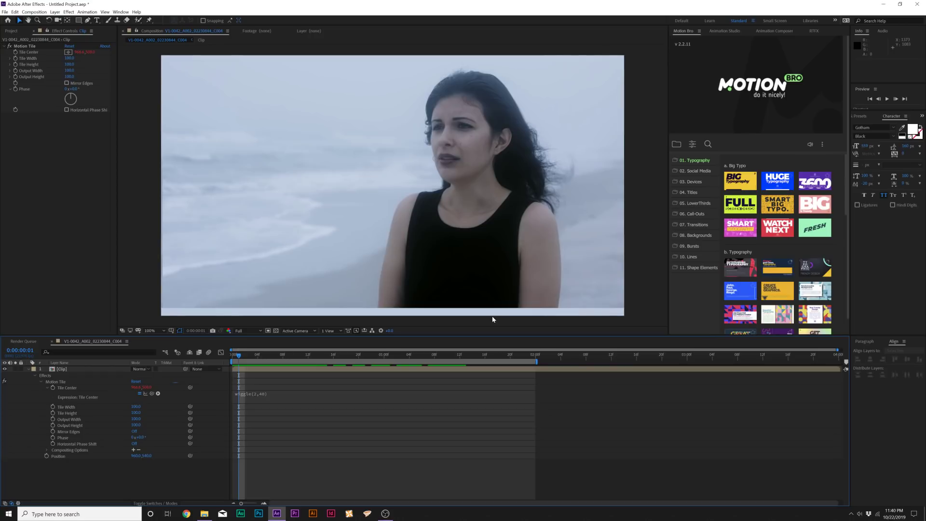
click(70, 83)
key(space)
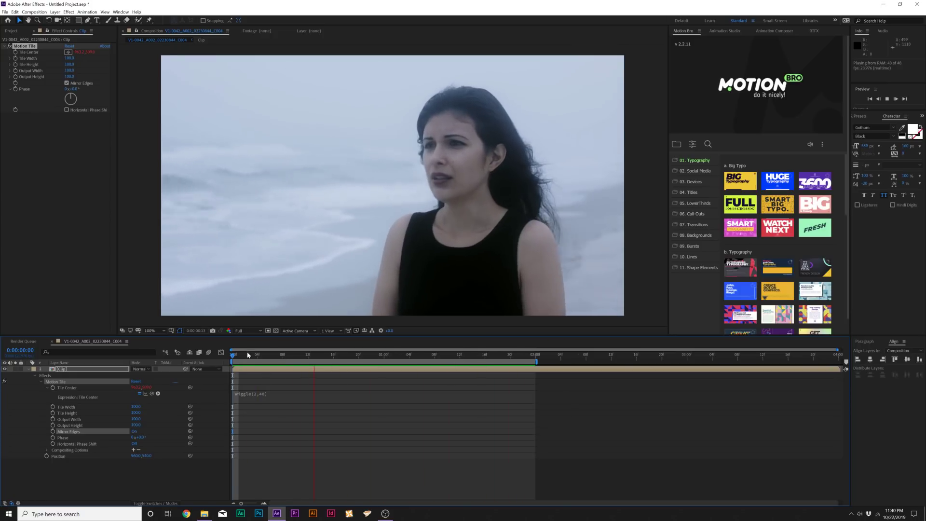
key(space)
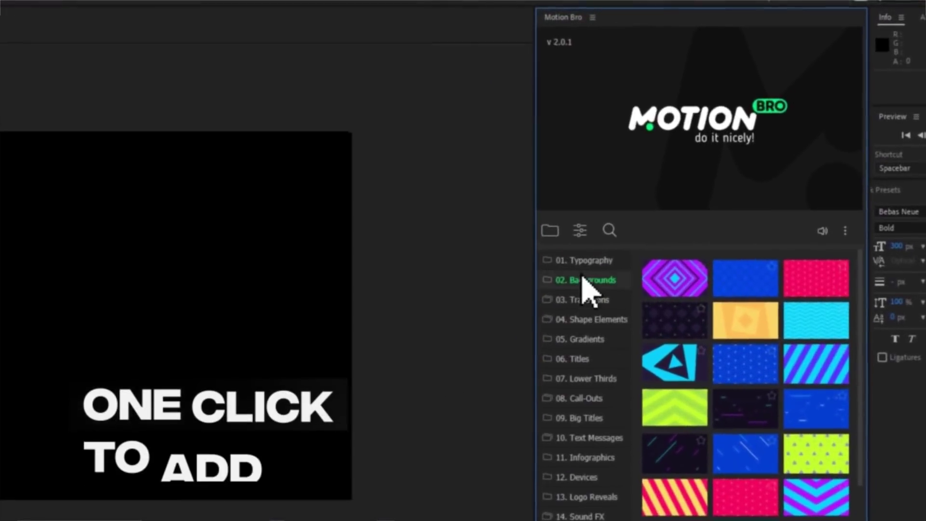
Open Motion Bro's 01. Typography category and double-click the Toko preset to apply it.
click(593, 190)
scroll(861, 391, down, 5)
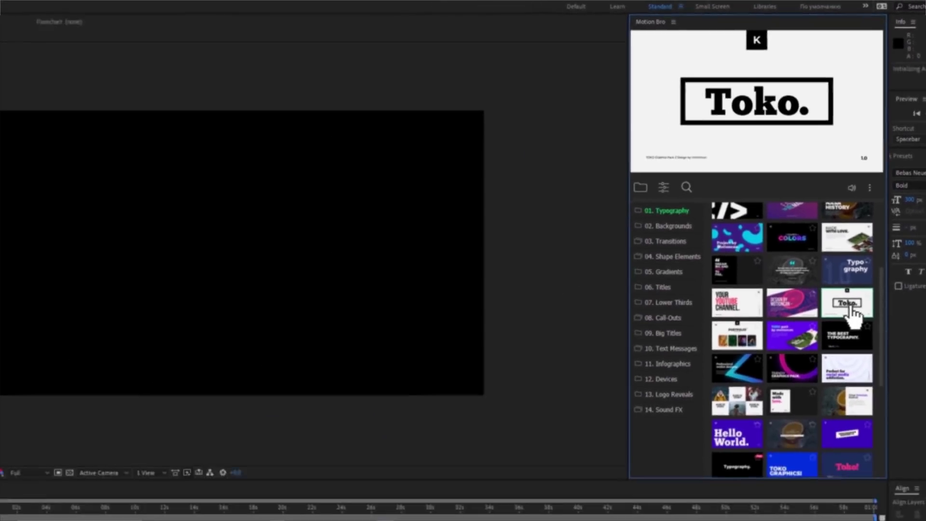
double_click(809, 386)
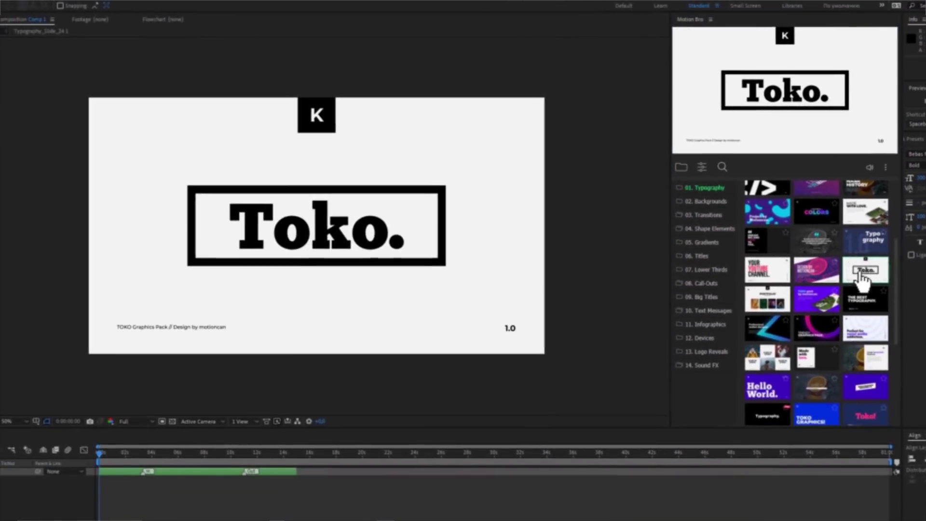